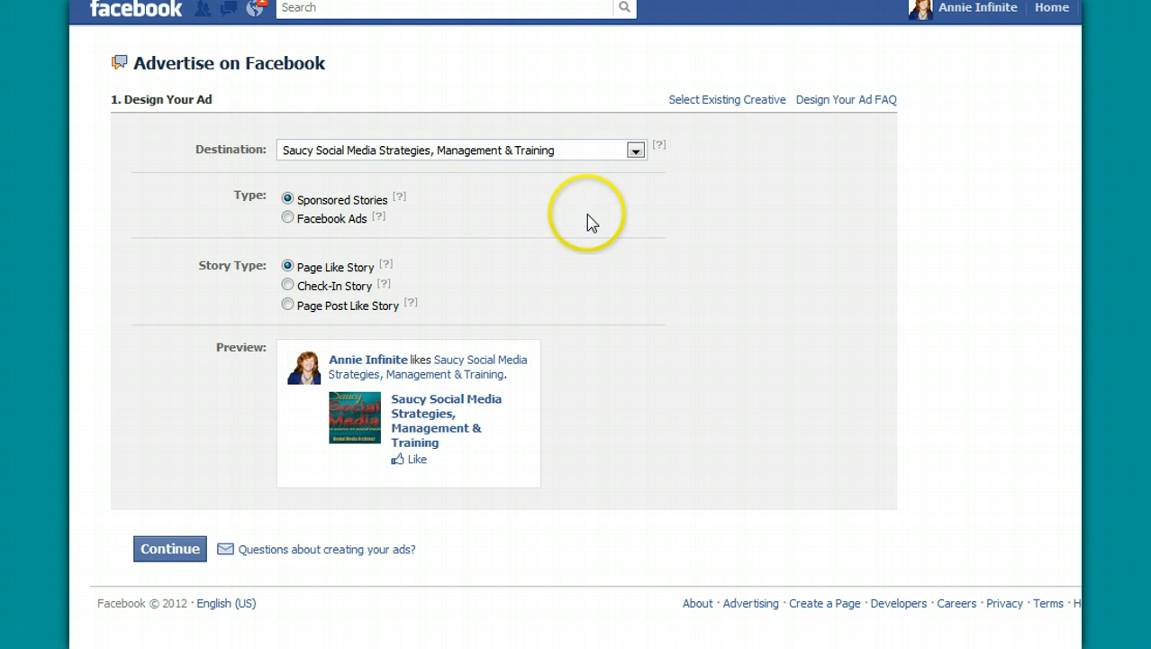
# Review the available ad destinations and the explanation of the Sponsored Stories ad type
pyautogui.click(636, 151)
pyautogui.scroll(10, 640, 261)
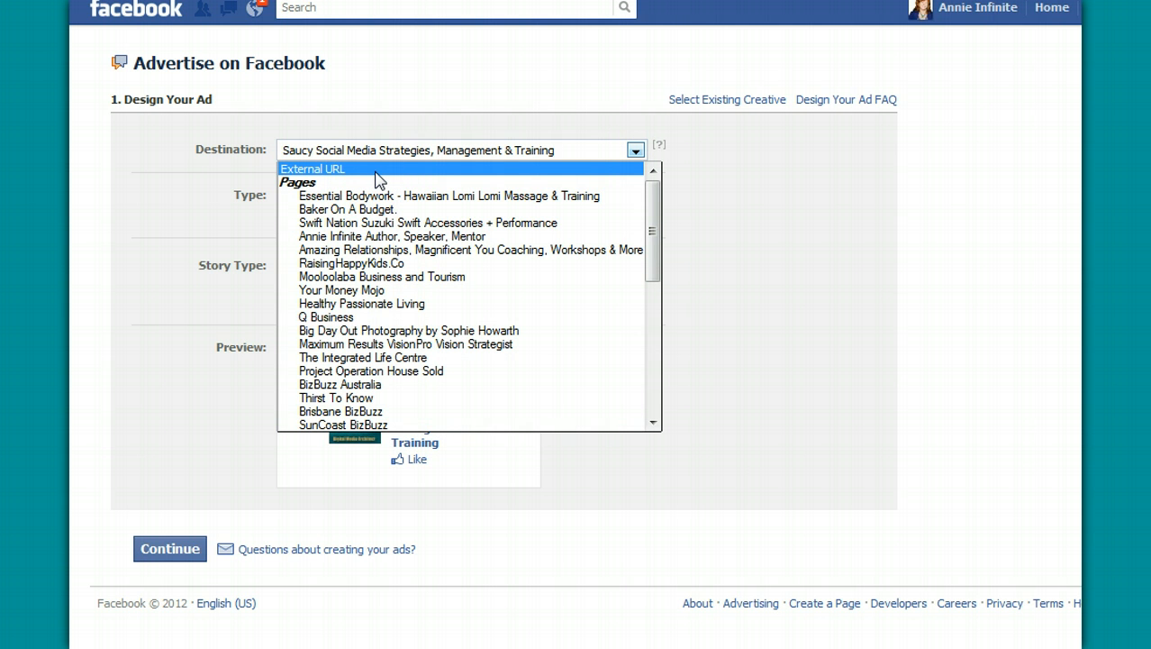
pyautogui.click(826, 218)
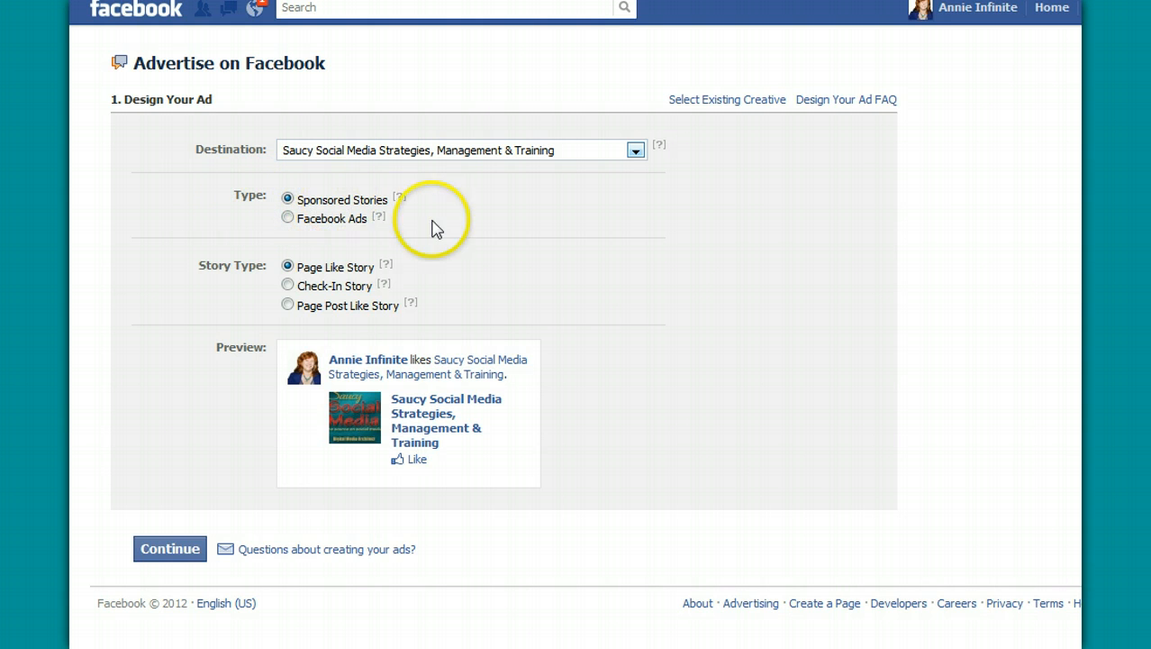
pyautogui.click(401, 197)
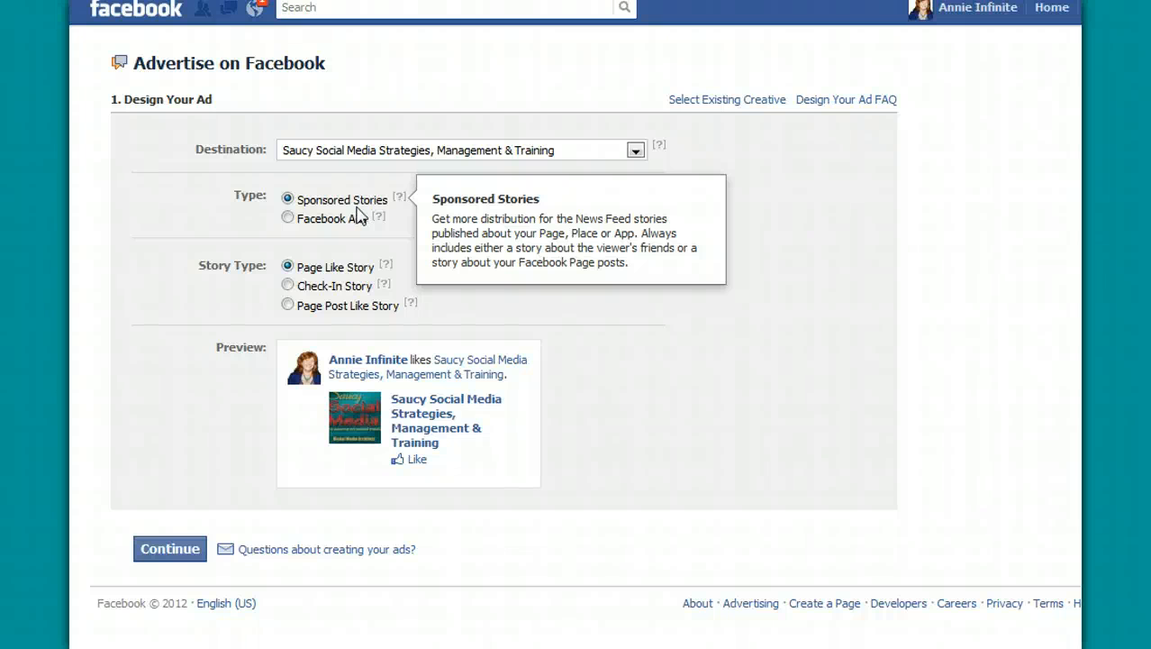
pyautogui.click(773, 215)
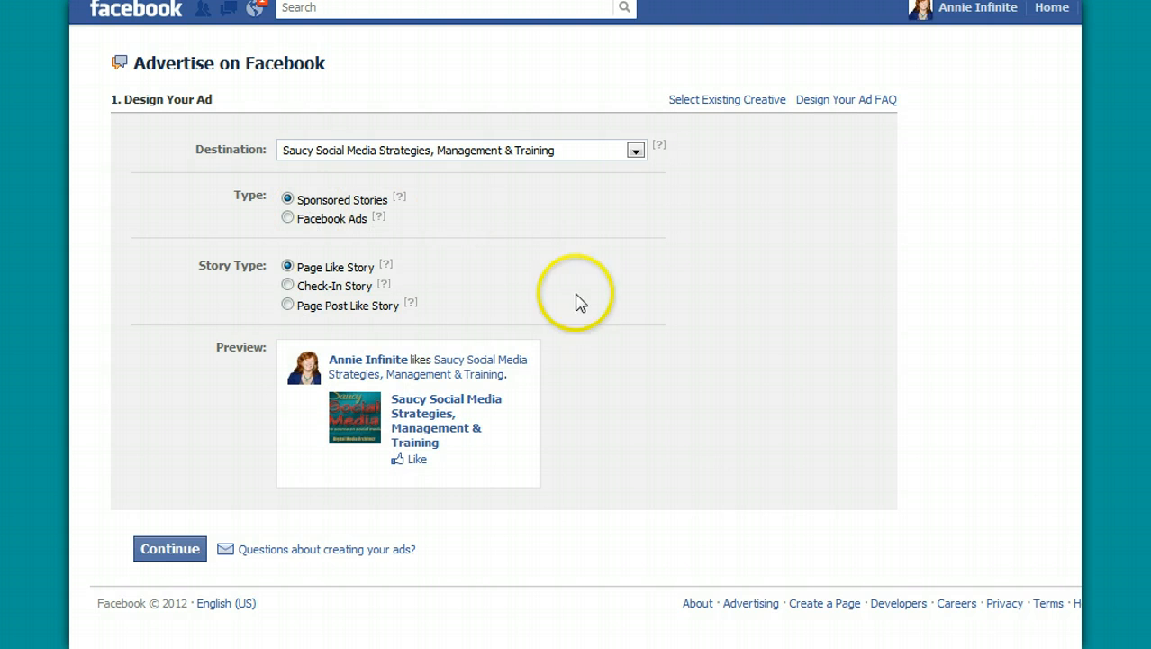
# Set the ad type to Facebook Ads and choose the page post starting "Ok here it comes" as its content
pyautogui.click(287, 218)
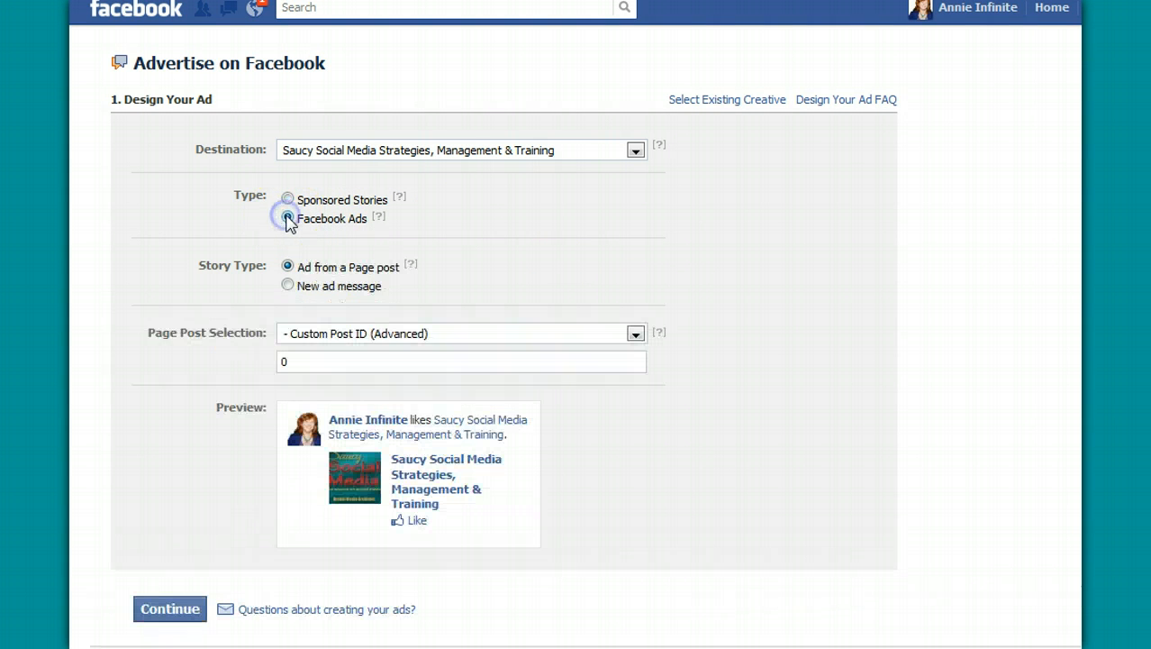
pyautogui.click(636, 336)
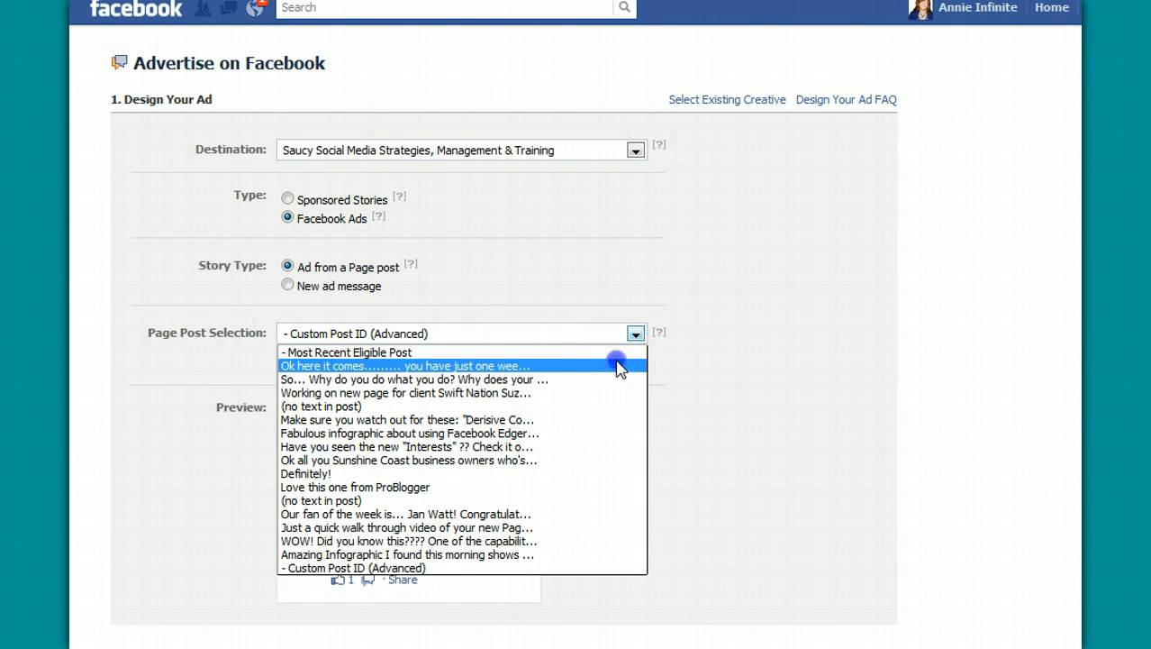
pyautogui.click(626, 366)
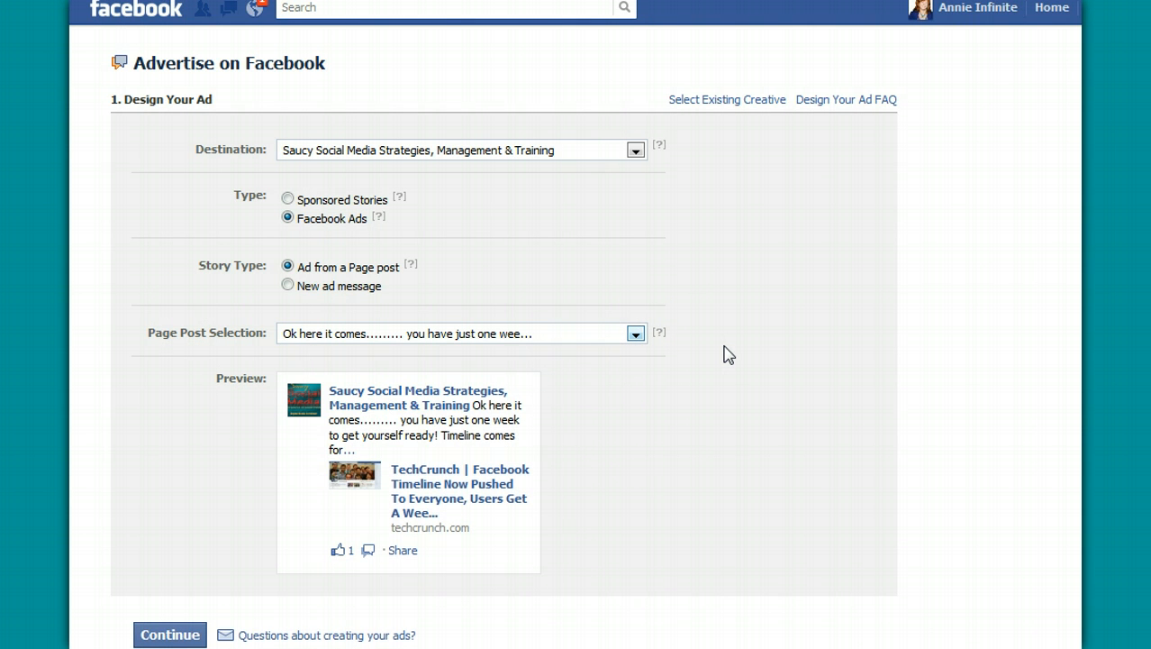
pyautogui.scroll(-1, 729, 354)
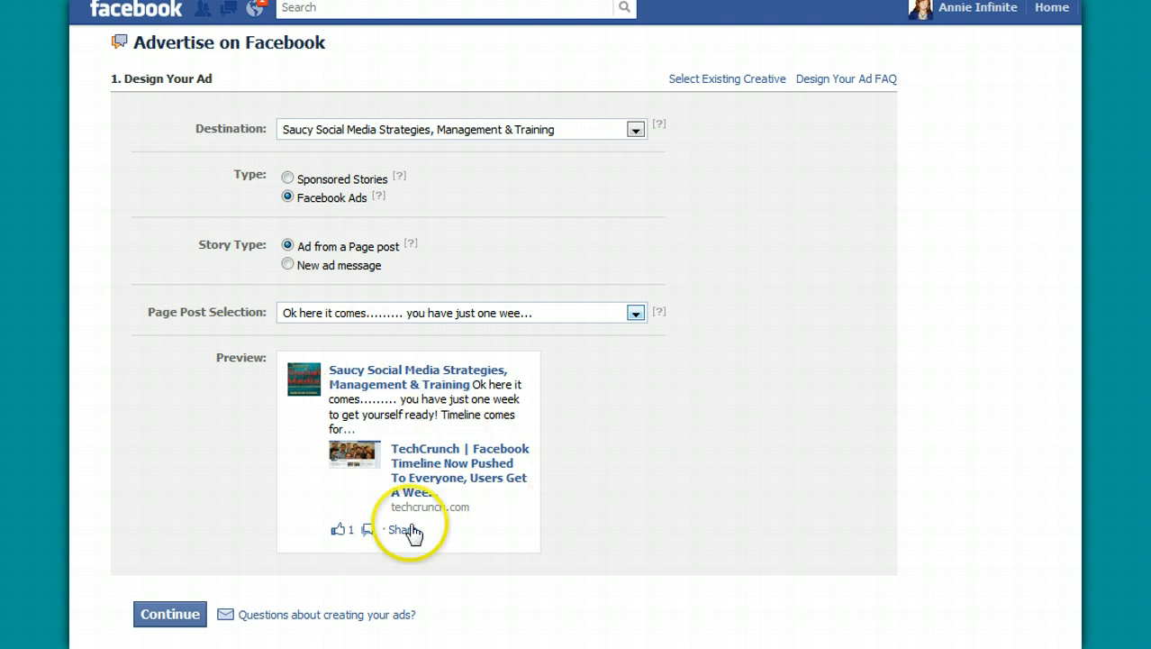
# Change the page post selection to the post starting "Just a quick walk through video of your new Pag"
pyautogui.click(636, 314)
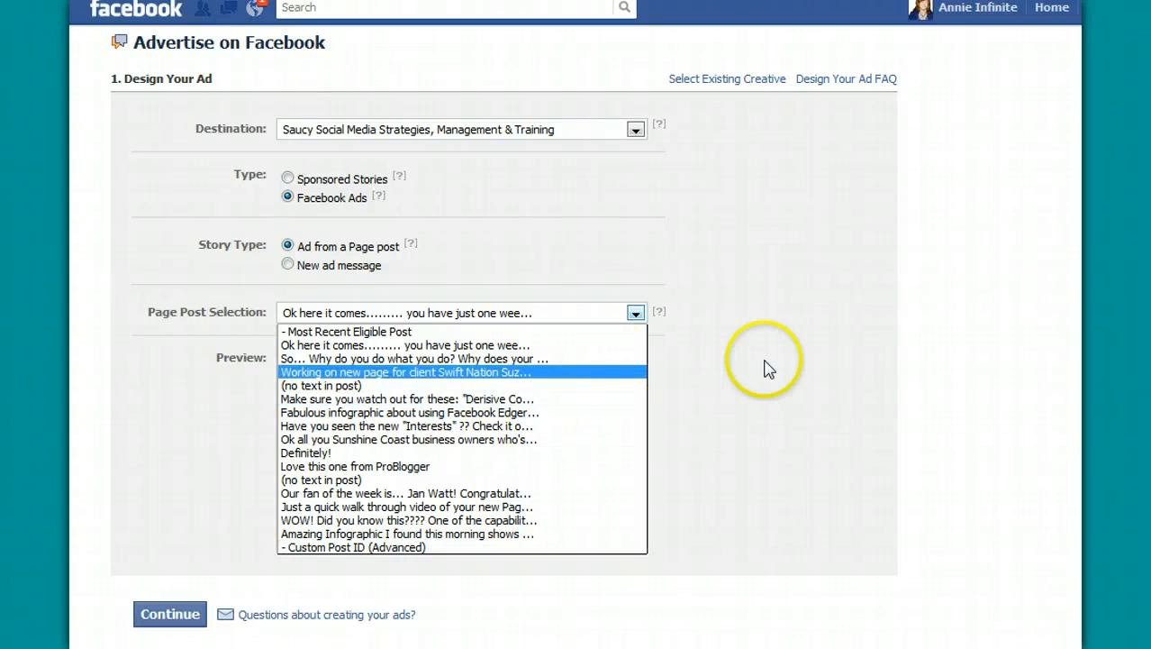
pyautogui.click(779, 324)
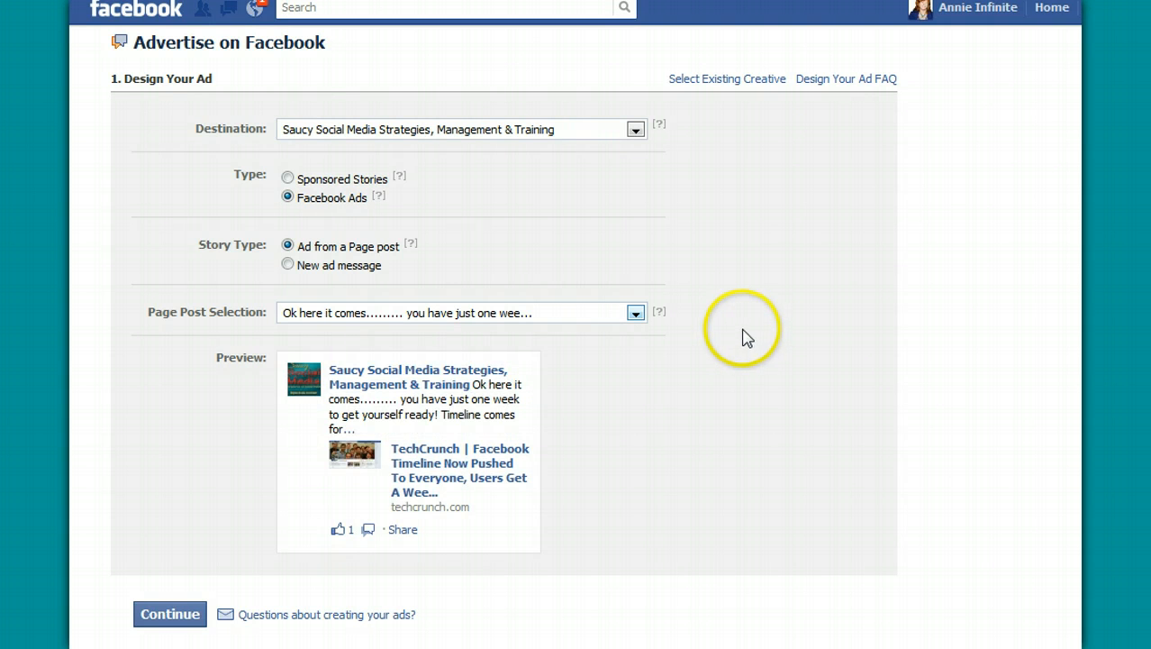
pyautogui.click(635, 317)
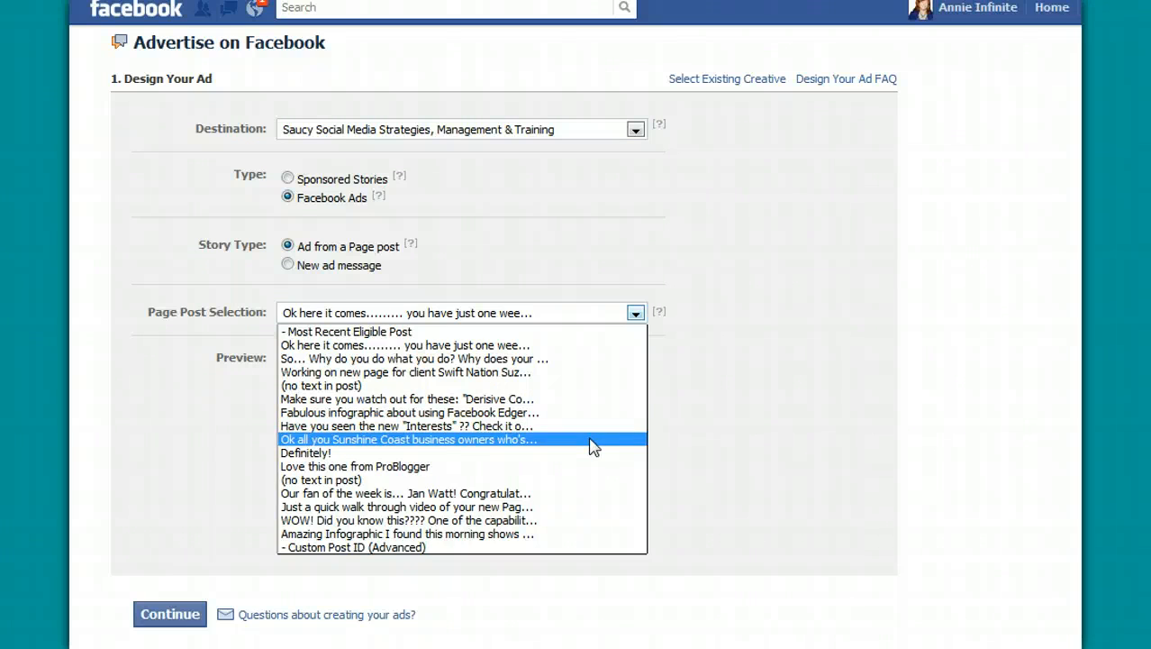
pyautogui.click(581, 507)
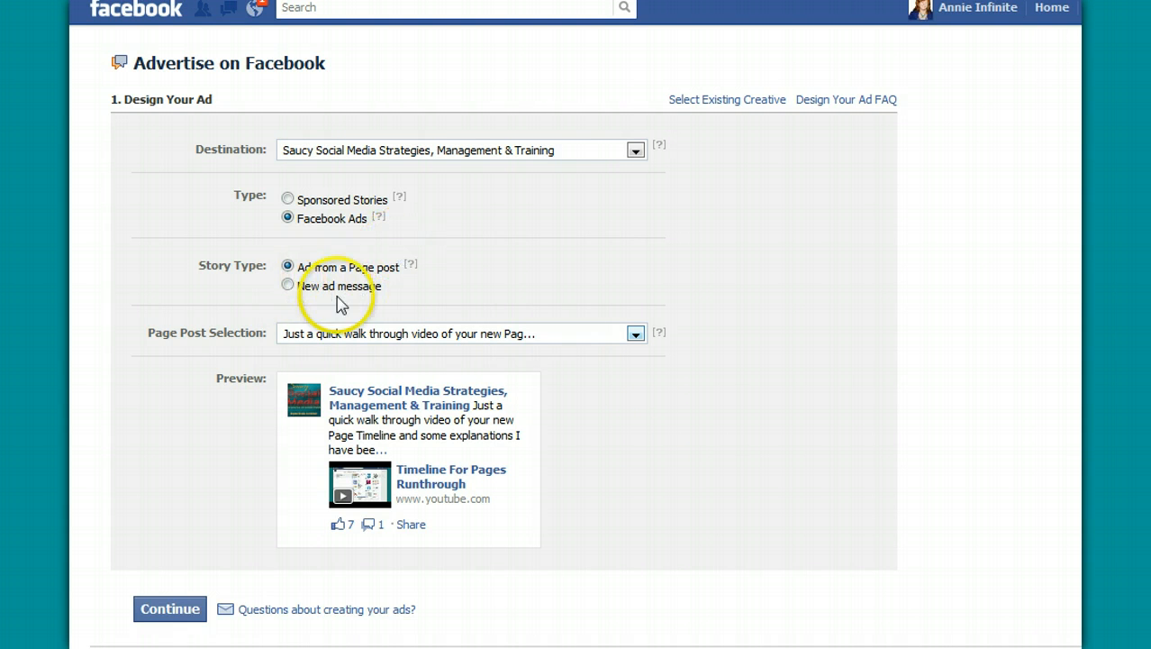
# Switch to a new ad message with the body "Get the sauce from the source on social media" and continue to the targeting section
pyautogui.click(289, 287)
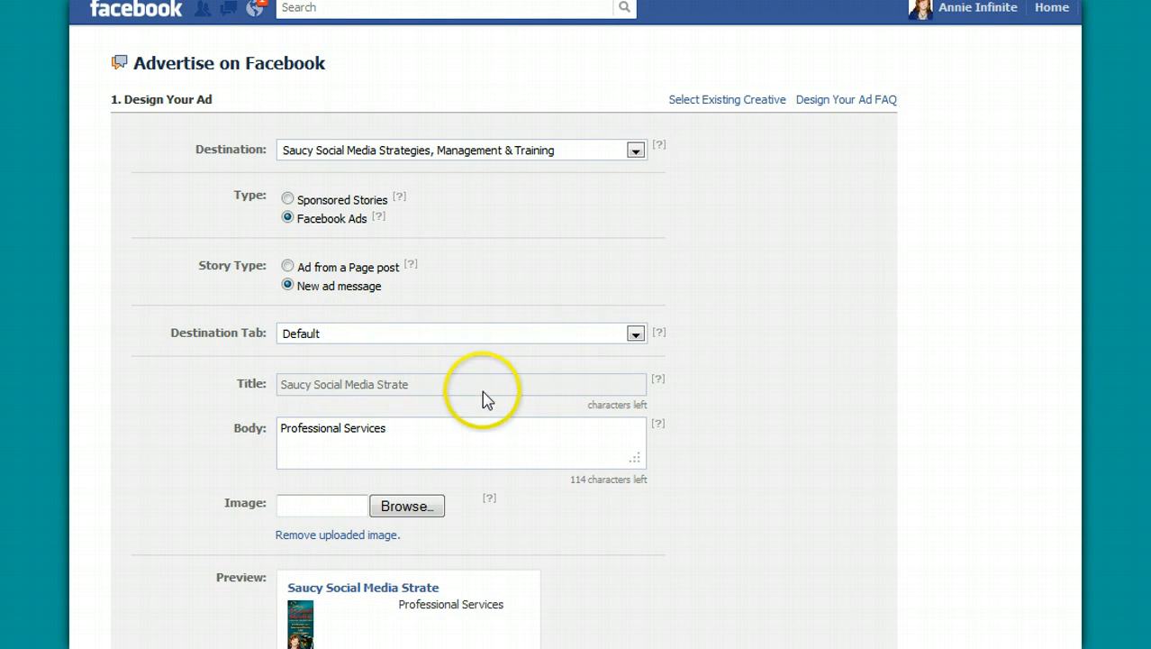
pyautogui.scroll(-3, 480, 396)
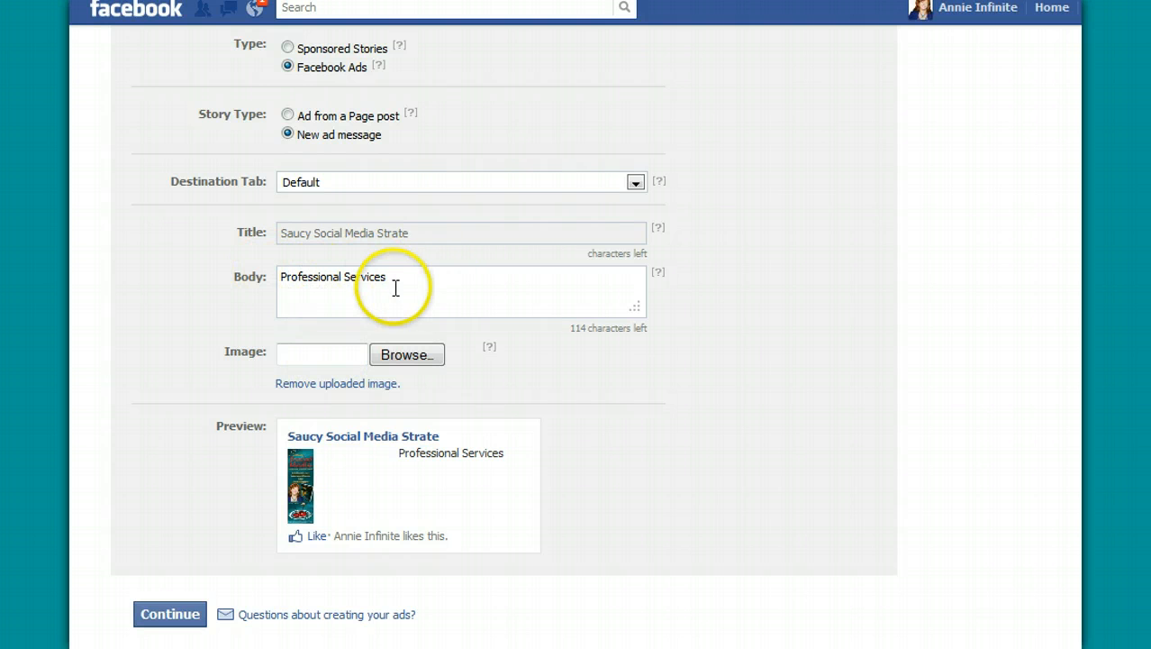
pyautogui.moveTo(393, 277); pyautogui.dragTo(274, 285)
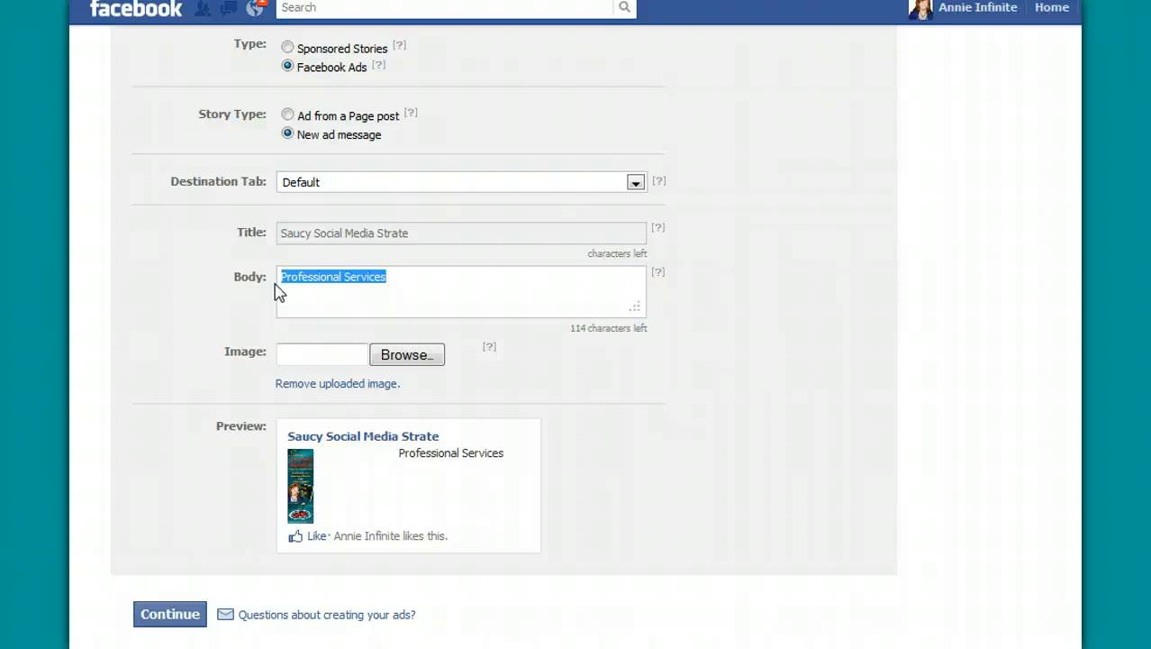
pyautogui.write('Get the s')
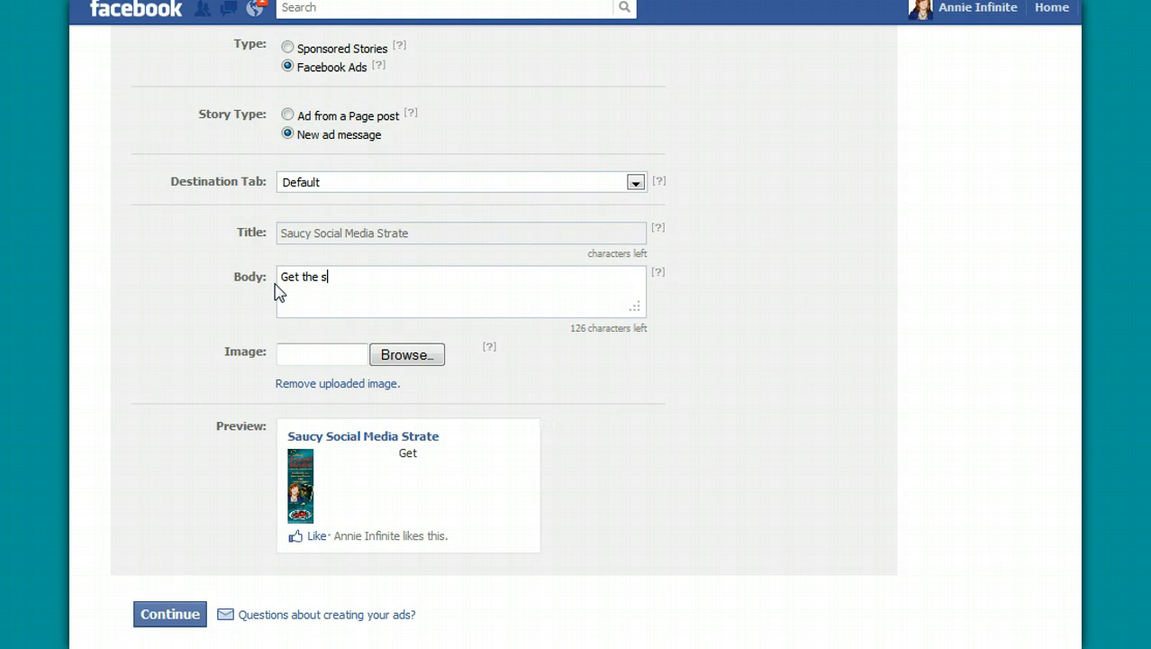
pyautogui.write('ource from the sourc')
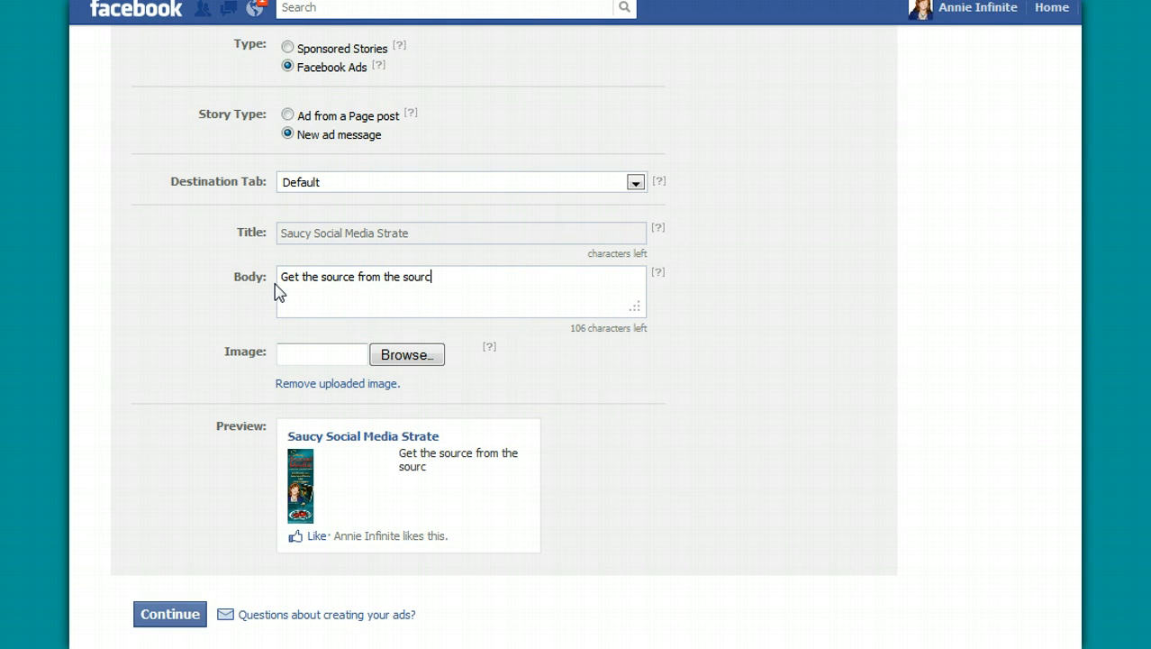
pyautogui.press('BackSpace')
pyautogui.press('BackSpace')
pyautogui.press('BackSpace')
pyautogui.press('BackSpace')
pyautogui.press('BackSpace')
pyautogui.press('BackSpace')
pyautogui.press('BackSpace')
pyautogui.press('BackSpace')
pyautogui.press('BackSpace')
pyautogui.press('BackSpace')
pyautogui.press('BackSpace')
pyautogui.press('BackSpace')
pyautogui.press('BackSpace')
pyautogui.press('BackSpace')
pyautogui.press('BackSpace')
pyautogui.press('BackSpace')
pyautogui.press('BackSpace')
pyautogui.press('BackSpace')
pyautogui.press('BackSpace')
pyautogui.press('BackSpace')
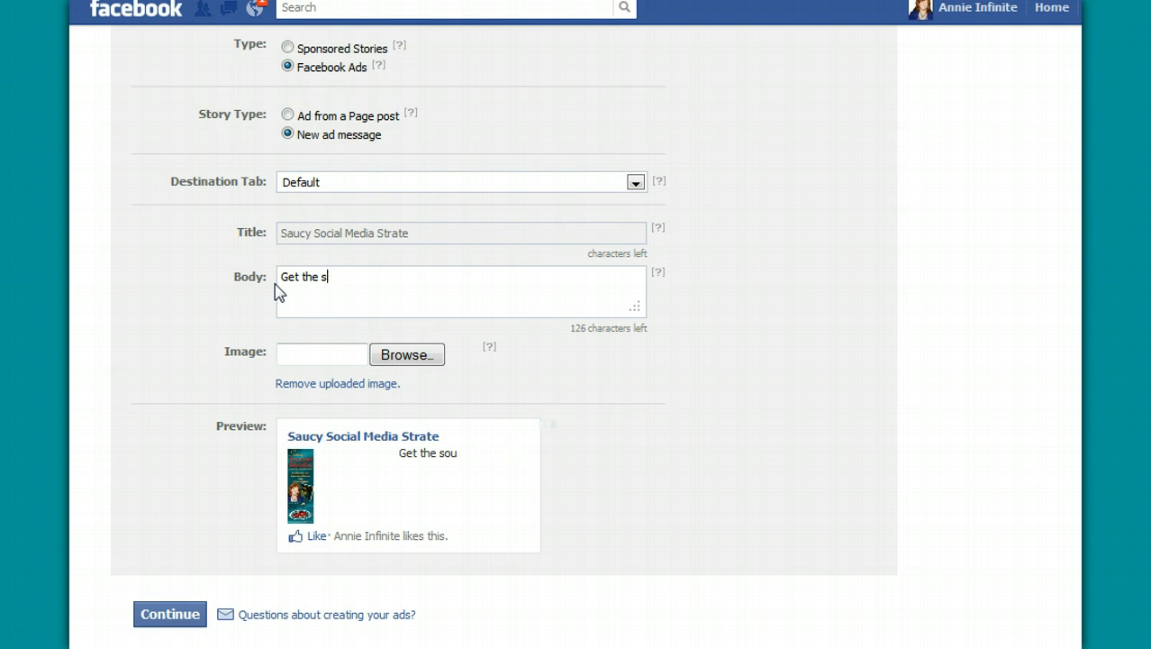
pyautogui.write('auce from the sou')
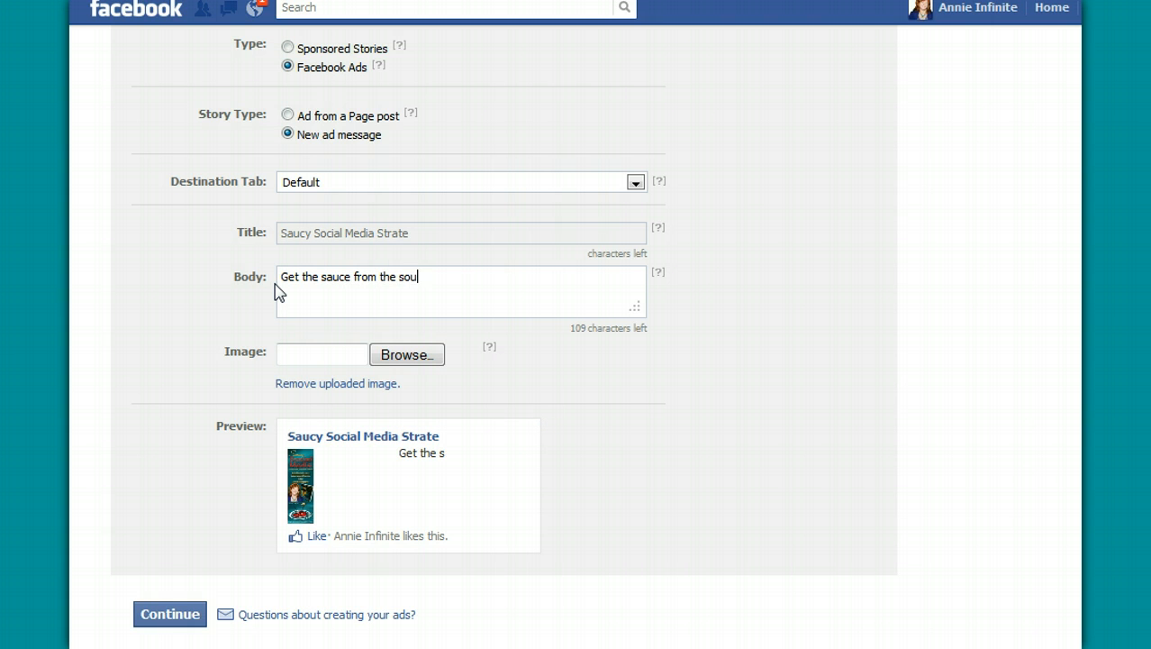
pyautogui.write('rce on social media')
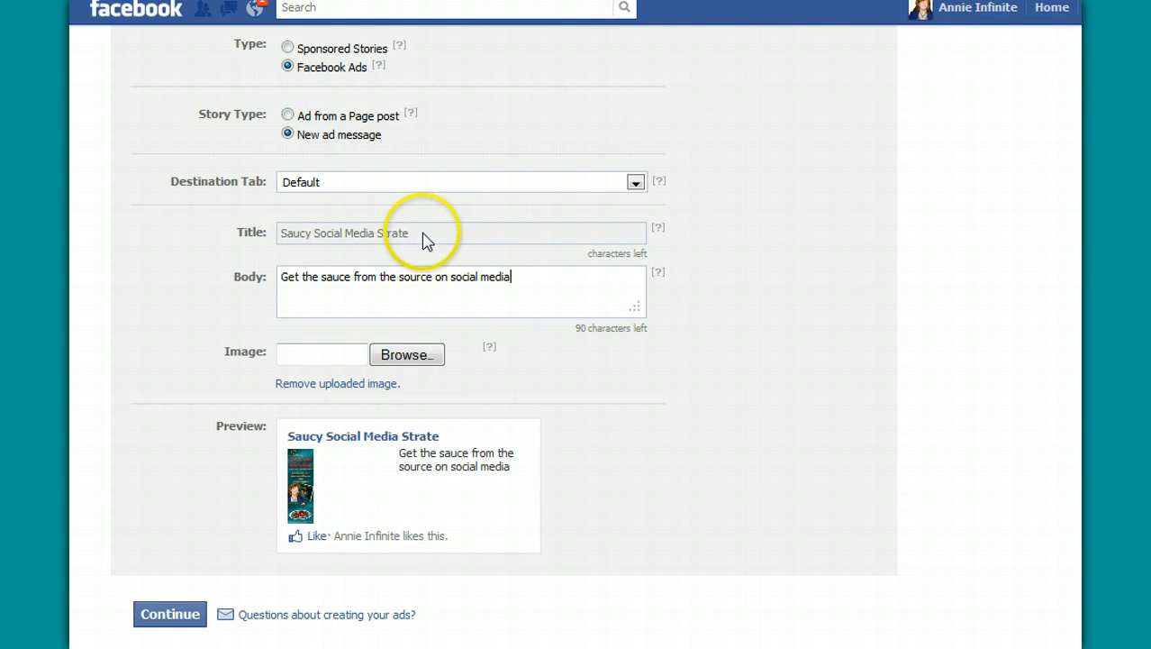
pyautogui.click(171, 618)
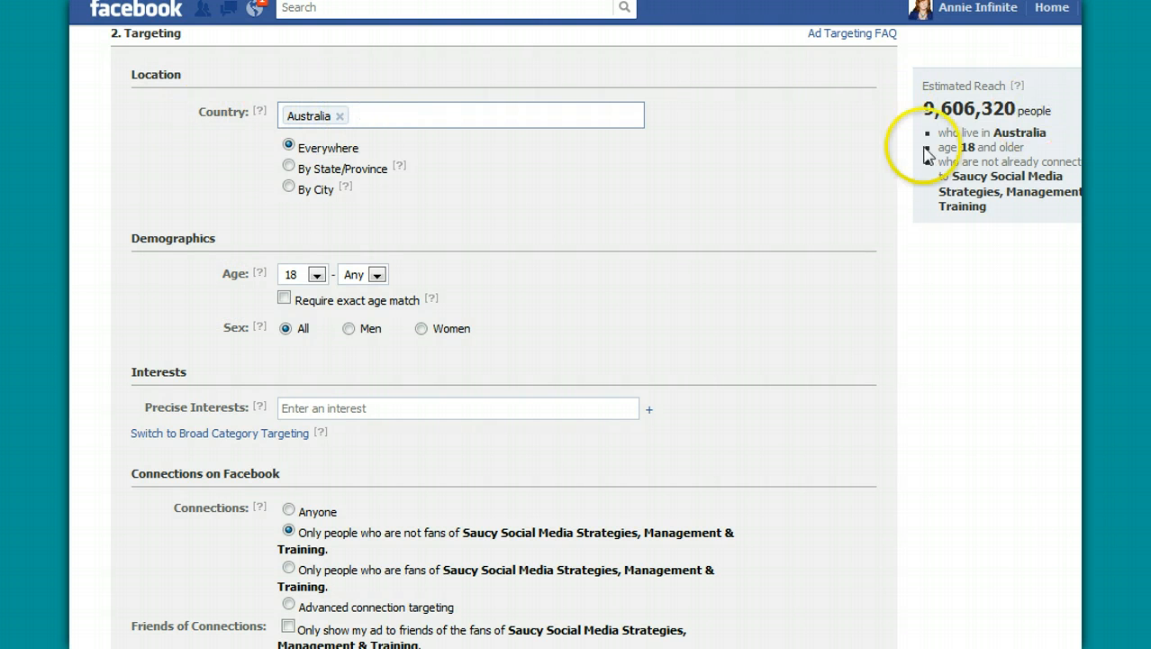
# Add United States and United Kingdom to the targeted countries alongside Australia
pyautogui.click(415, 125)
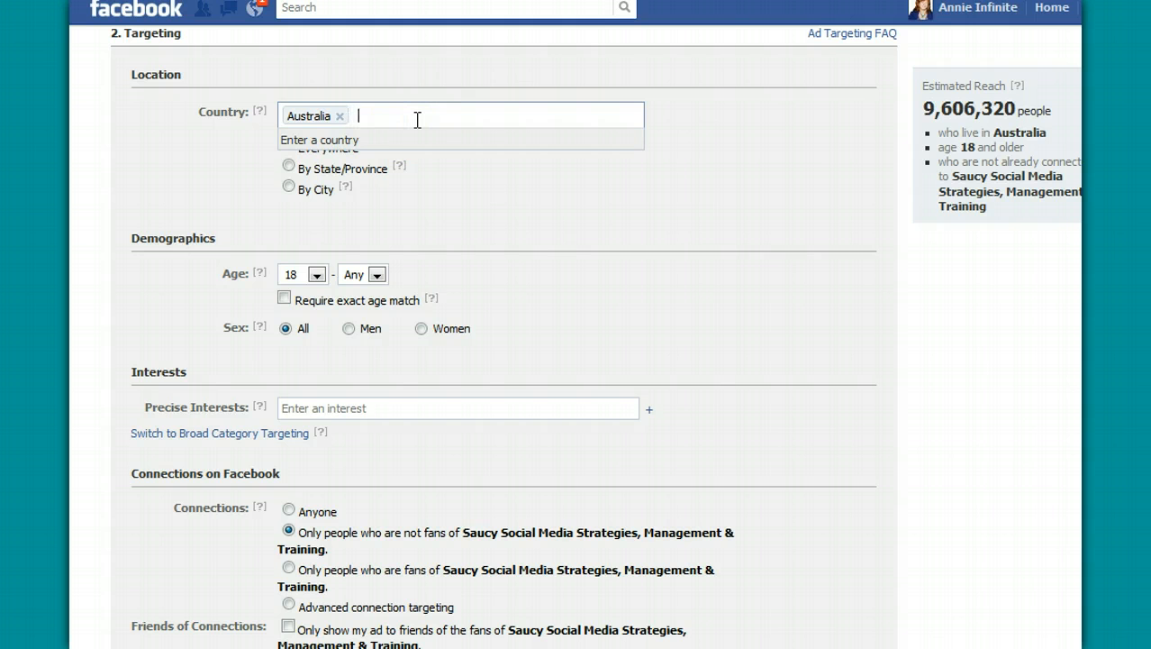
pyautogui.write('Unitie')
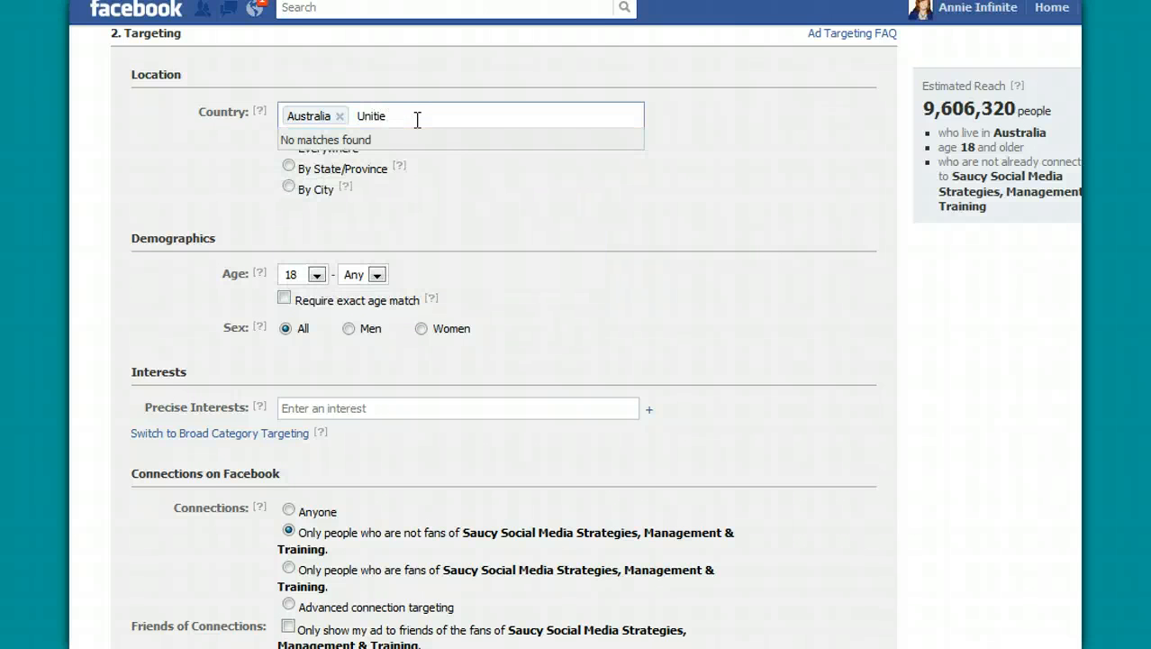
pyautogui.press('BackSpace')
pyautogui.press('BackSpace')
pyautogui.press('BackSpace')
pyautogui.press('BackSpace')
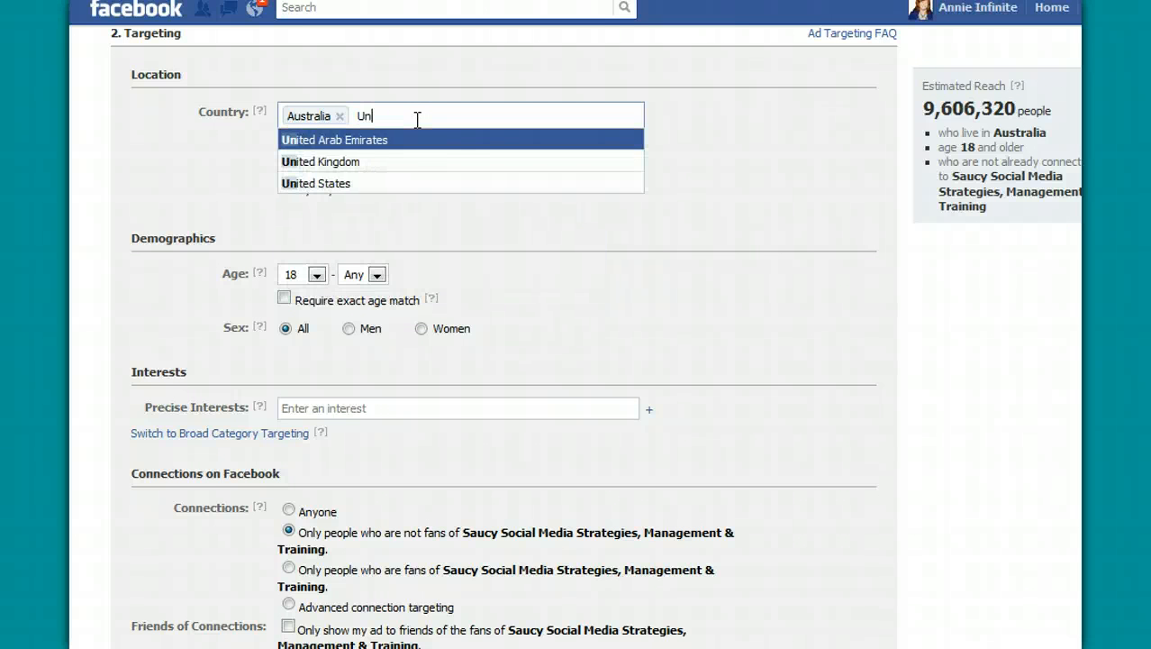
pyautogui.click(420, 183)
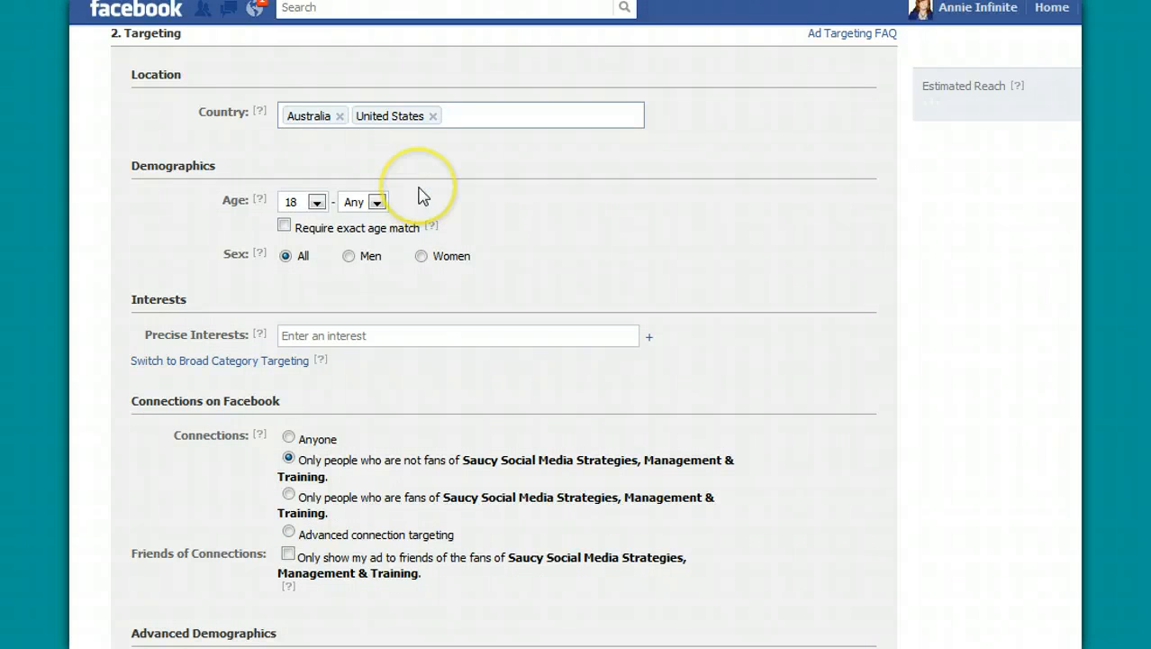
pyautogui.write('United')
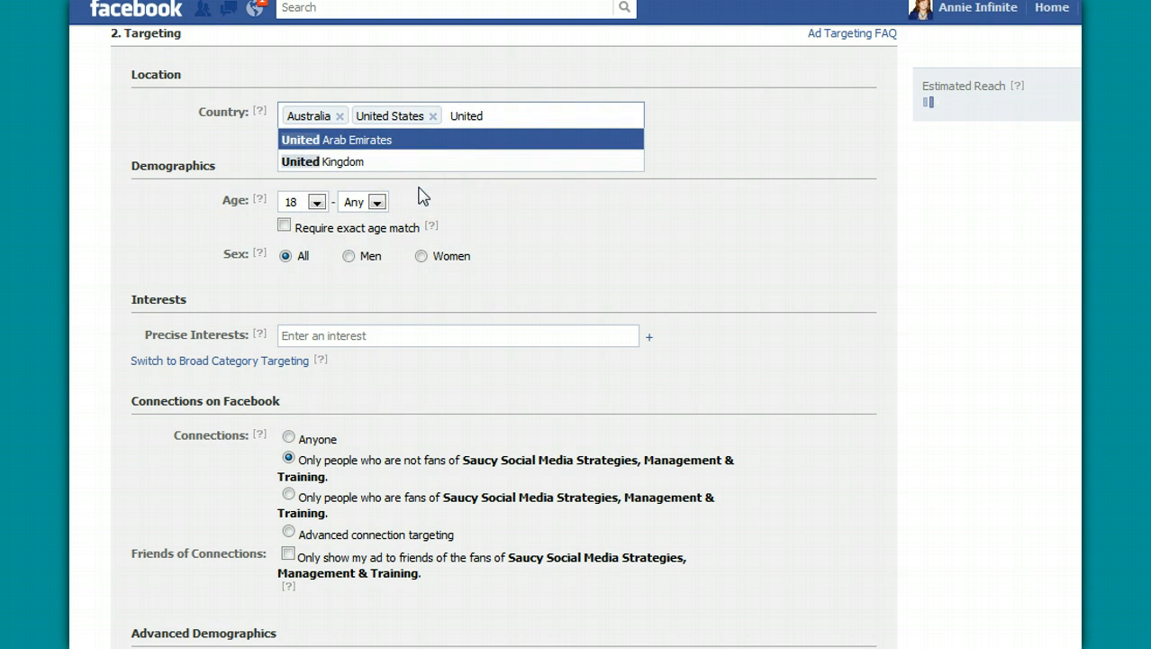
pyautogui.click(415, 166)
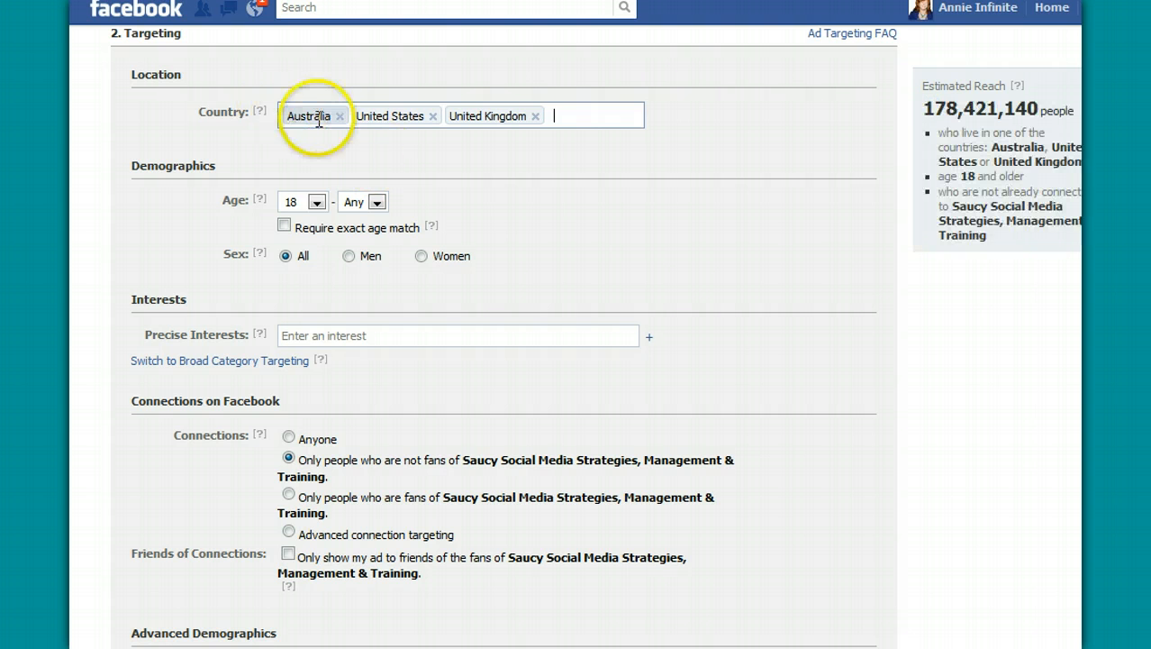
pyautogui.click(565, 174)
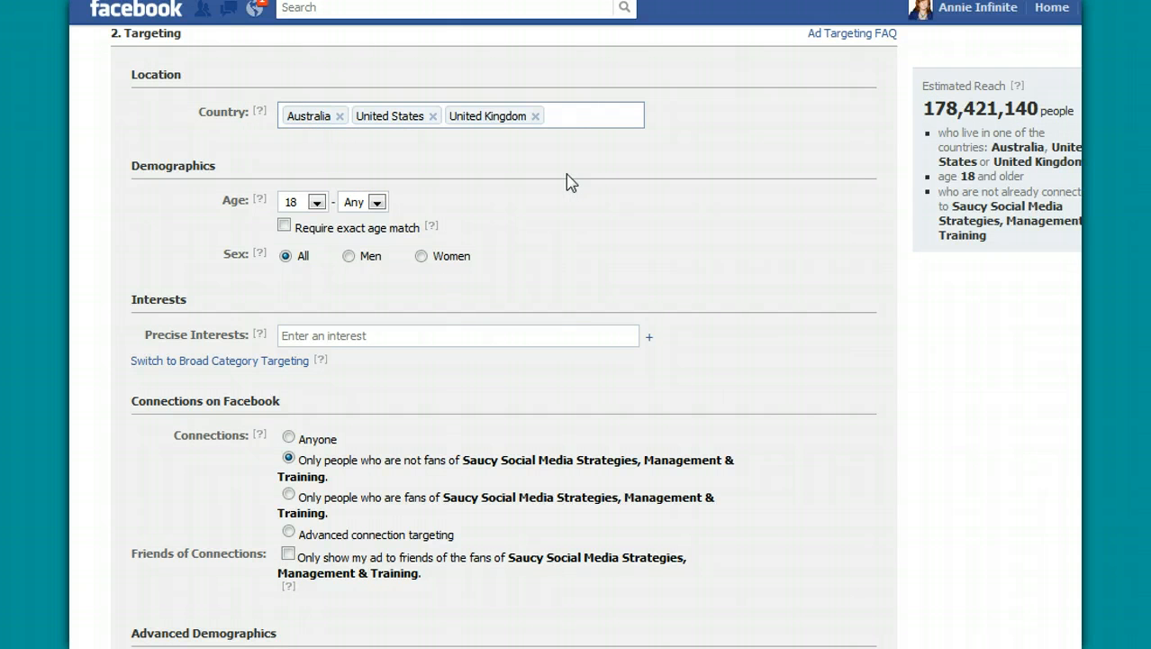
# Remove United Kingdom and United States from the targeted countries
pyautogui.moveTo(560, 114); pyautogui.dragTo(464, 125)
pyautogui.click(535, 116)
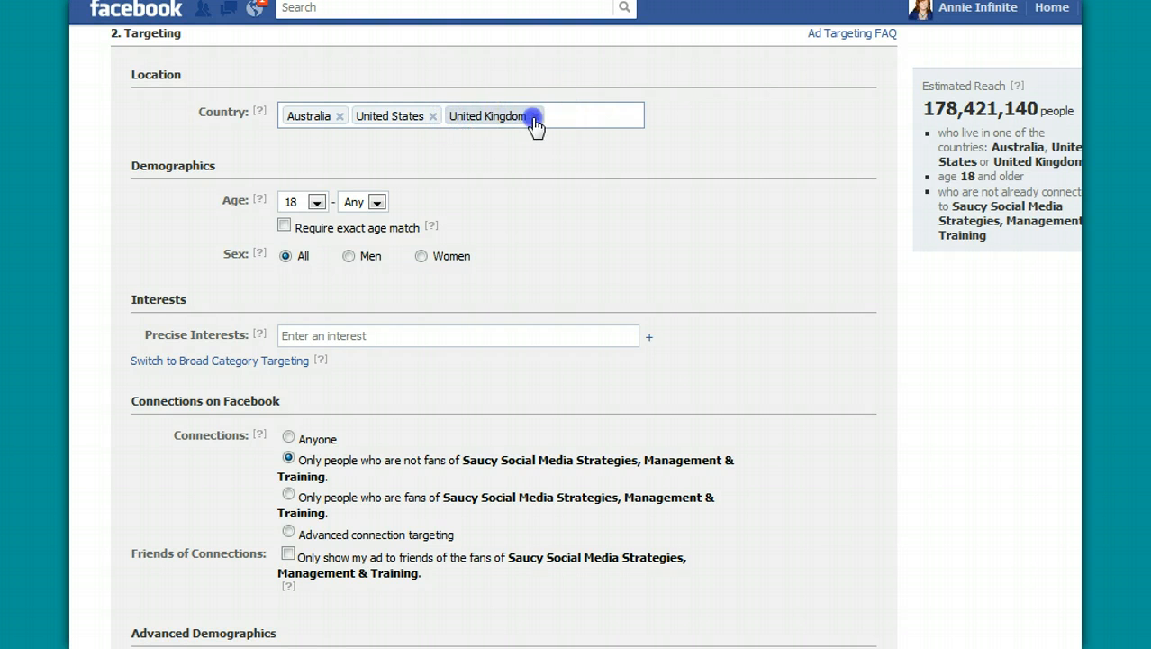
pyautogui.click(432, 116)
# Switch the Australian location targeting to By City, keeping cities within 50 miles included
pyautogui.click(287, 169)
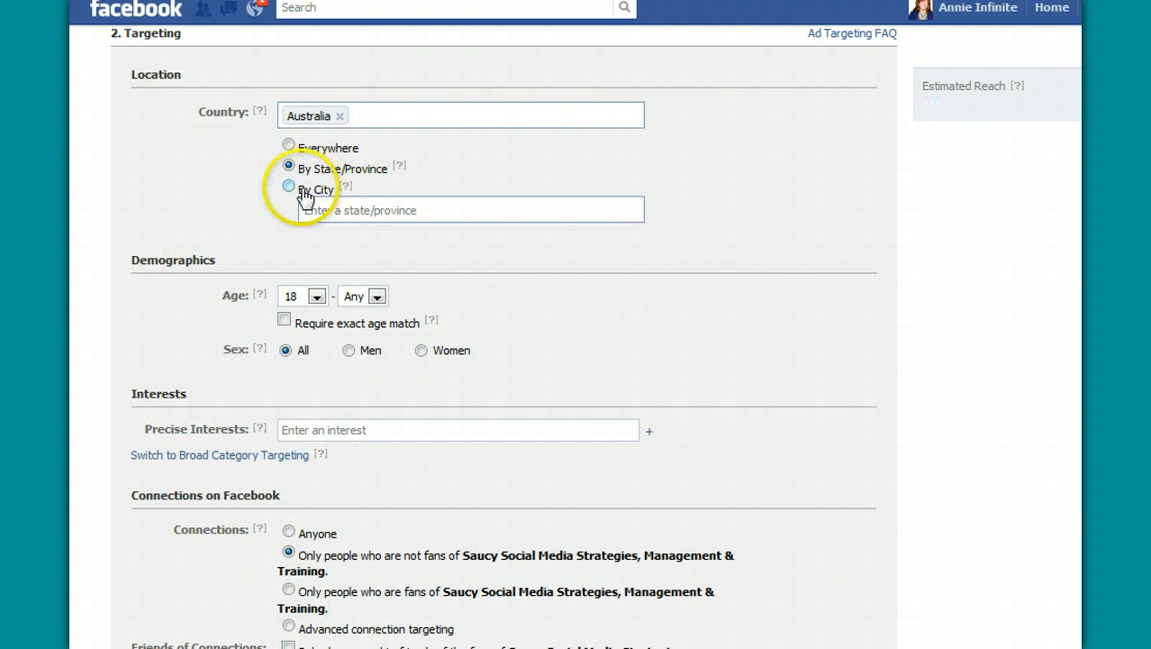
pyautogui.click(288, 186)
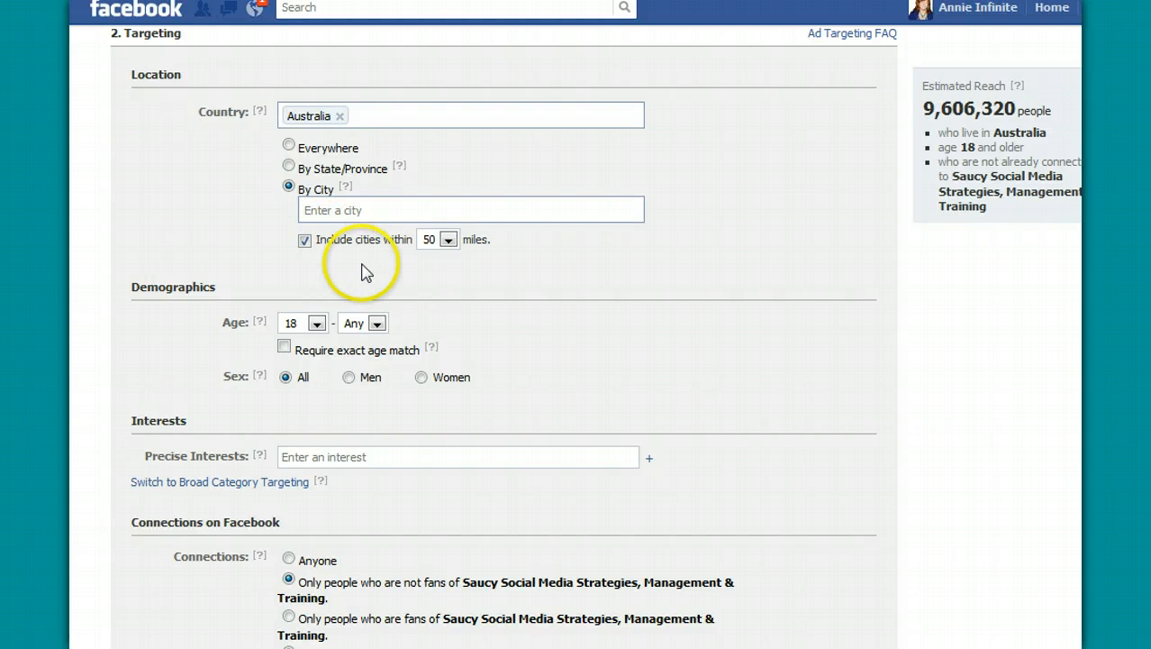
pyautogui.click(445, 241)
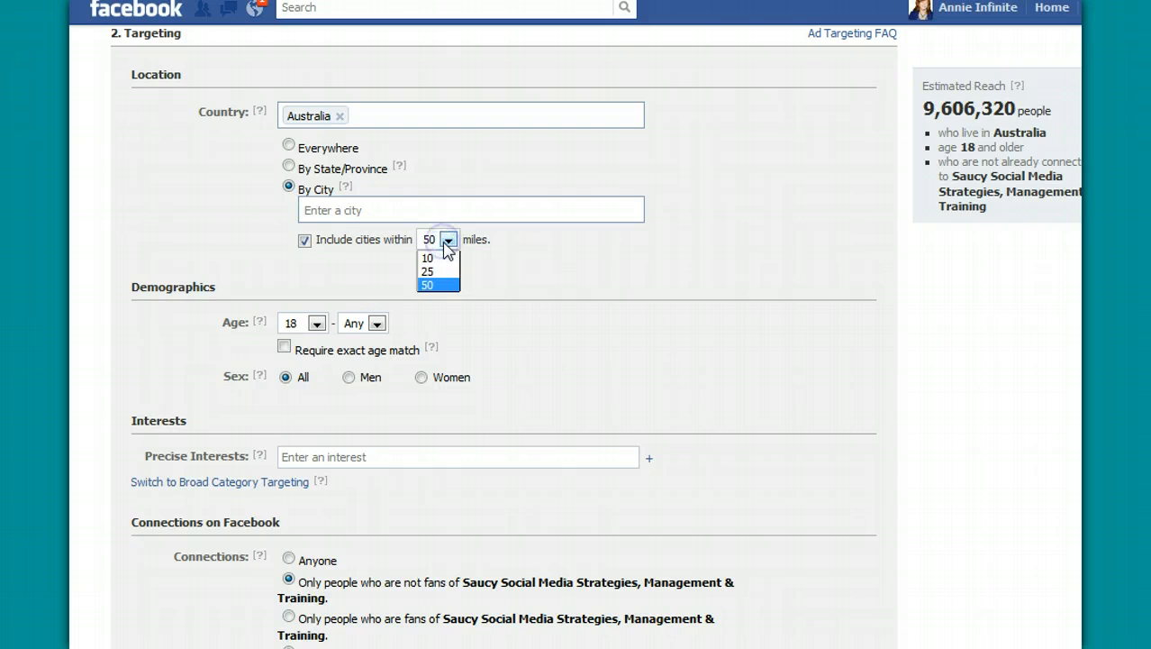
pyautogui.click(443, 243)
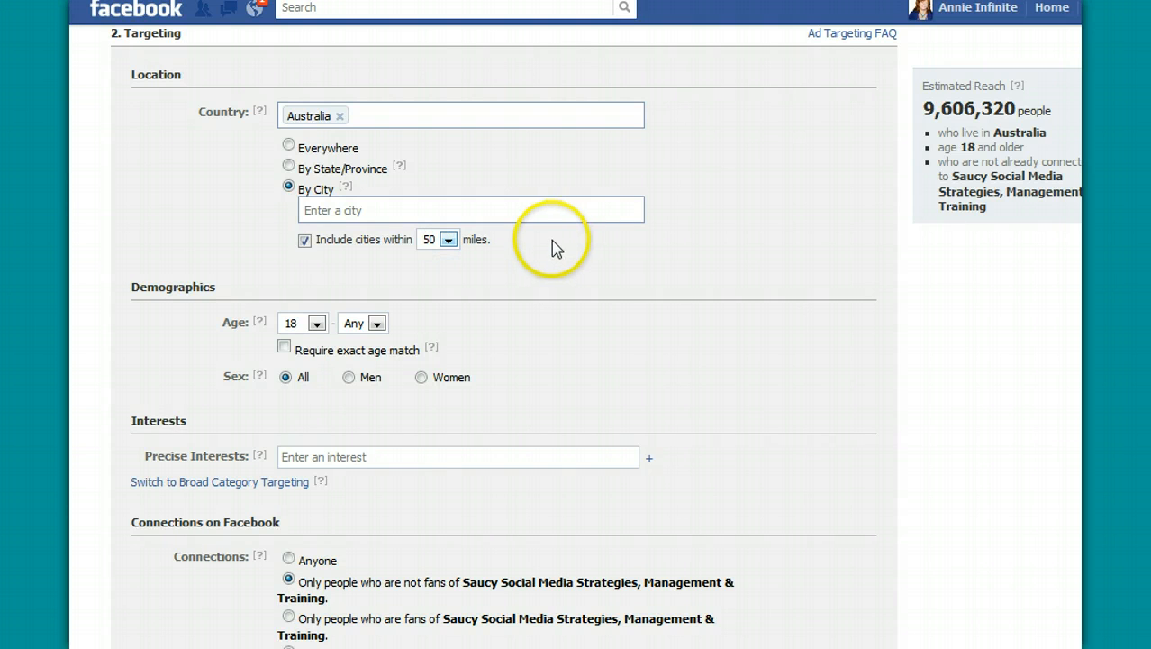
# Set the minimum age of the target audience to 25
pyautogui.scroll(-3, 491, 289)
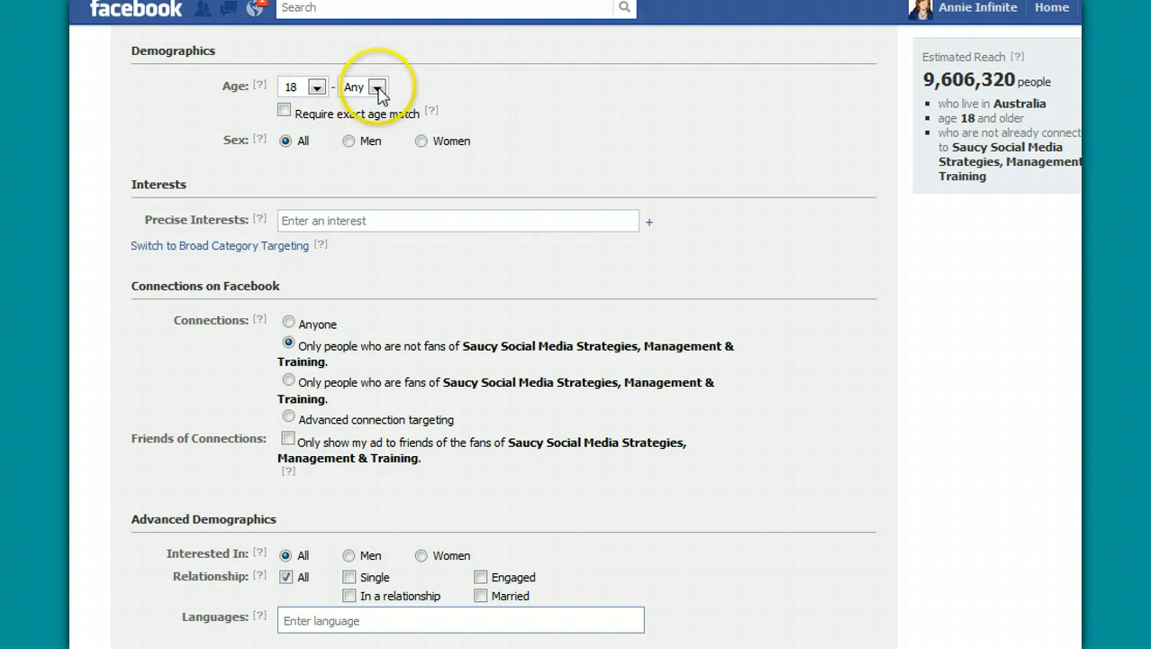
pyautogui.click(316, 87)
pyautogui.click(288, 280)
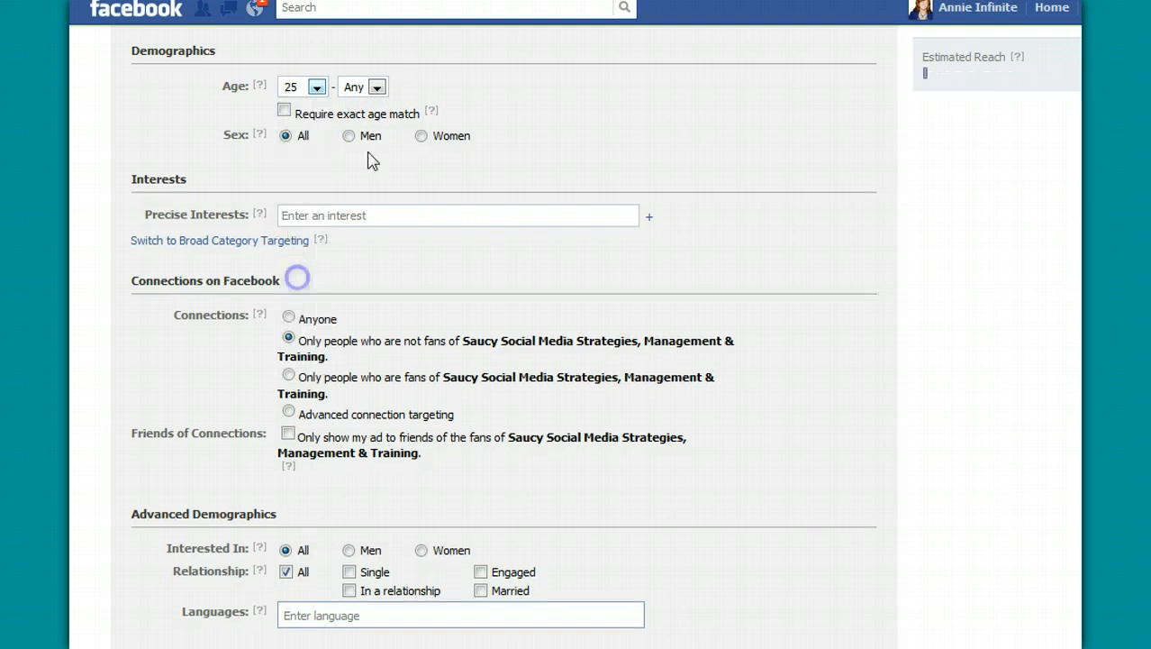
# Set the maximum age of the target audience to 55 and restrict the audience to women
pyautogui.click(377, 87)
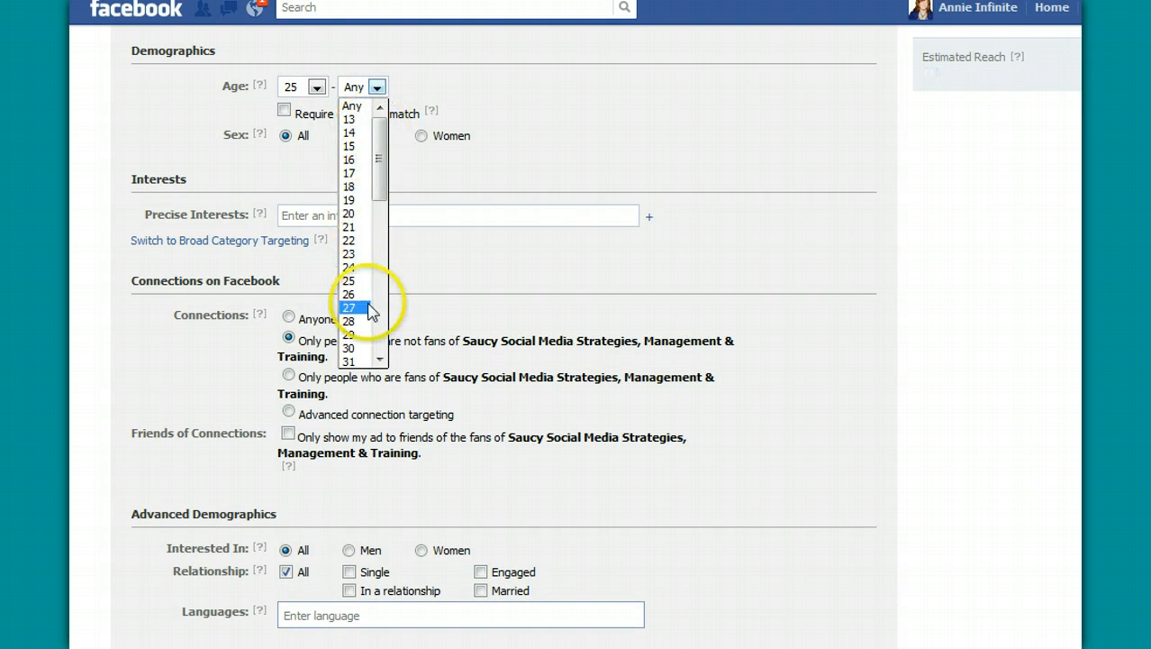
pyautogui.scroll(-7, 372, 310)
pyautogui.scroll(-2, 372, 315)
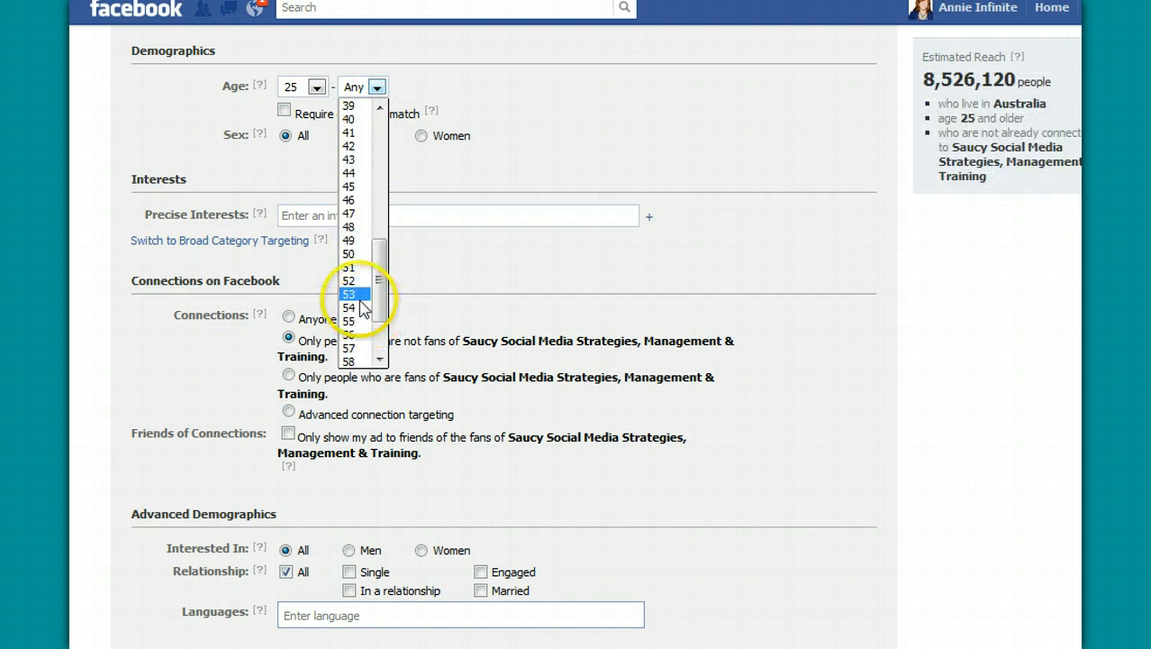
pyautogui.click(359, 321)
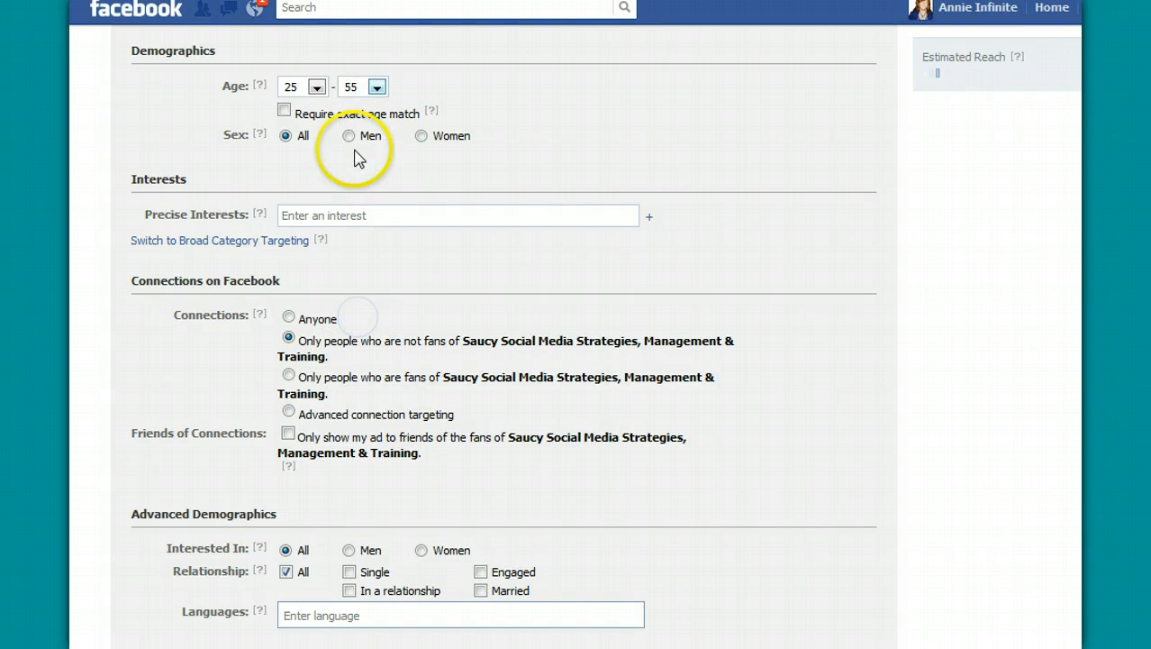
pyautogui.click(421, 136)
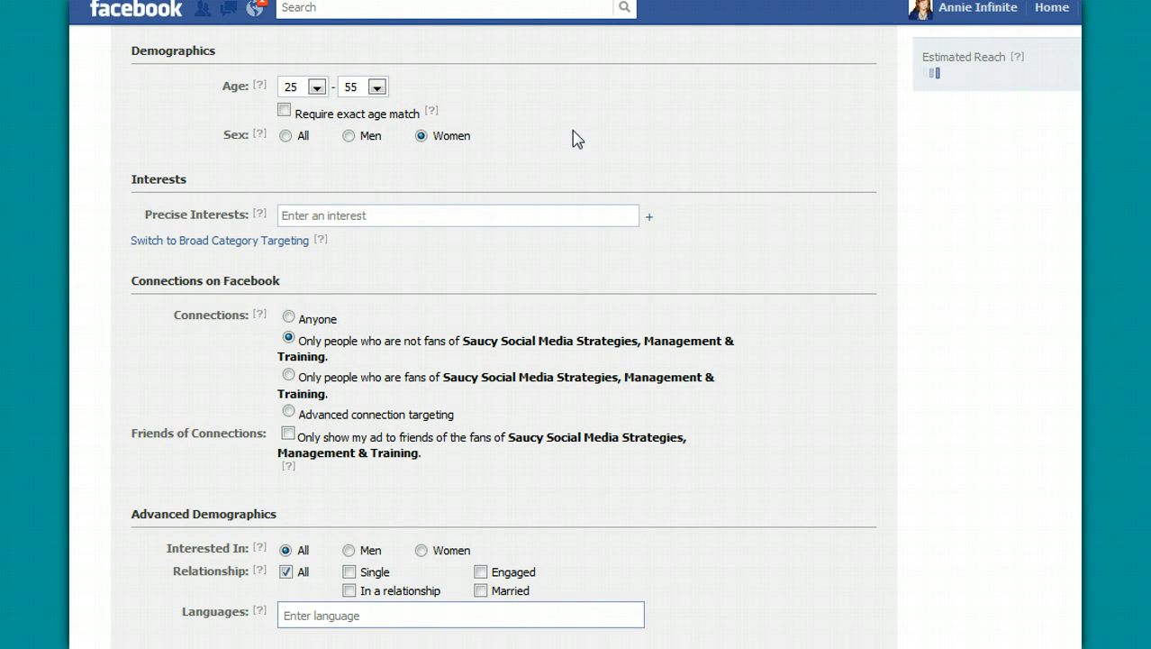
pyautogui.click(586, 135)
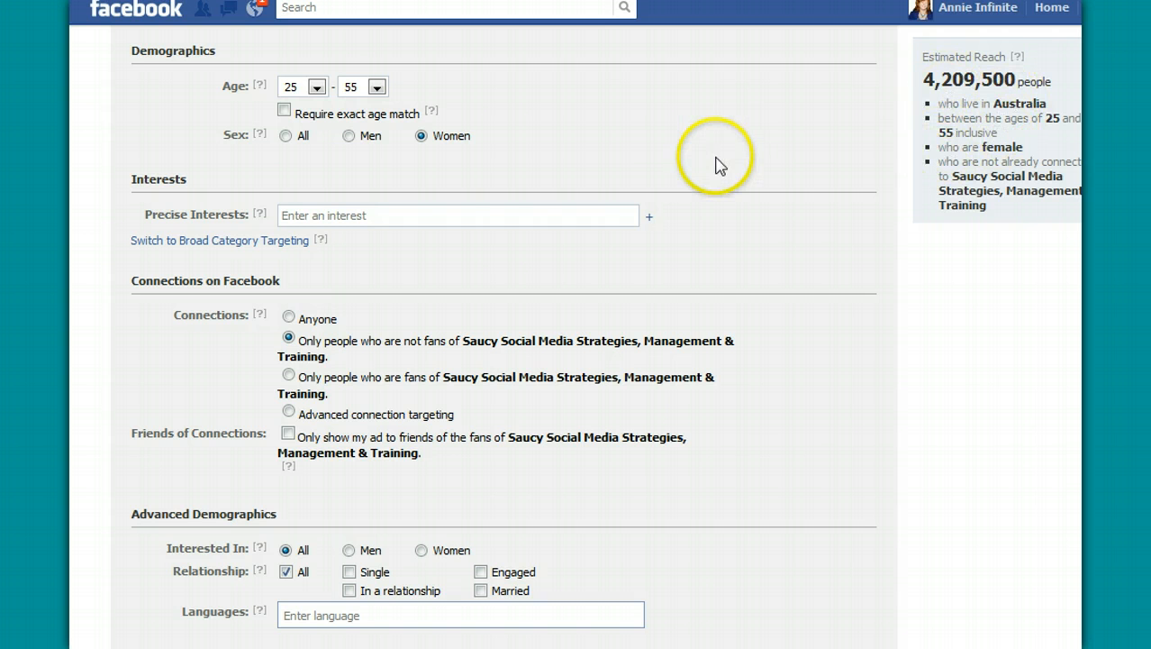
# Add #Social media and the suggested #Marketing topic to the audience's precise interests
pyautogui.click(507, 216)
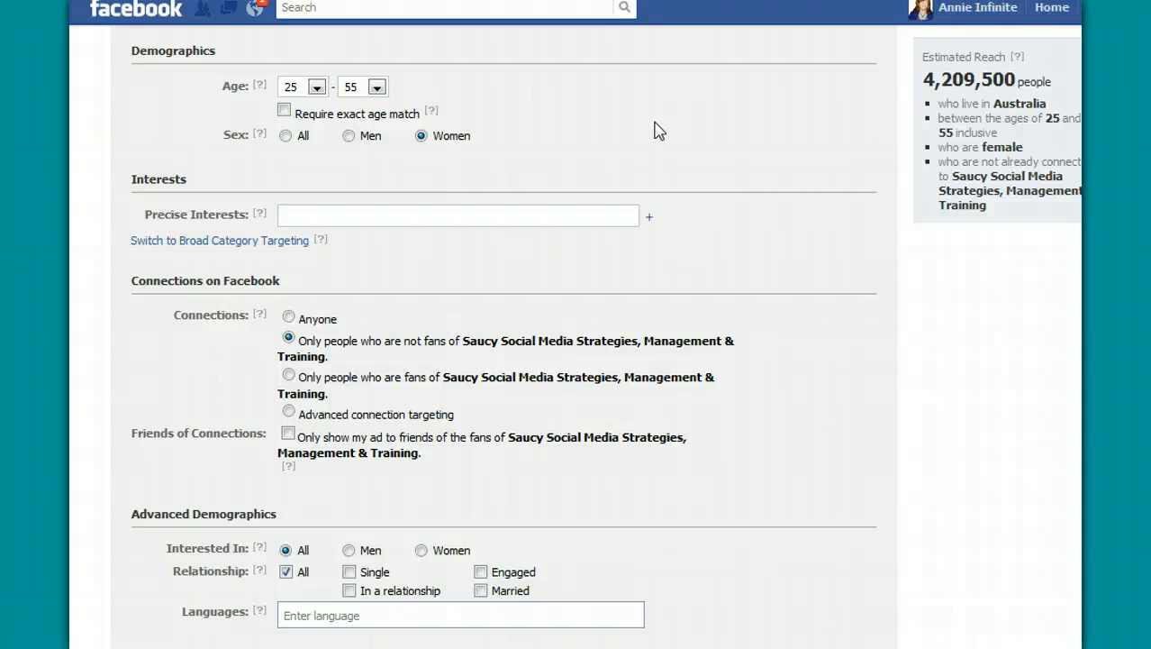
pyautogui.write('social media')
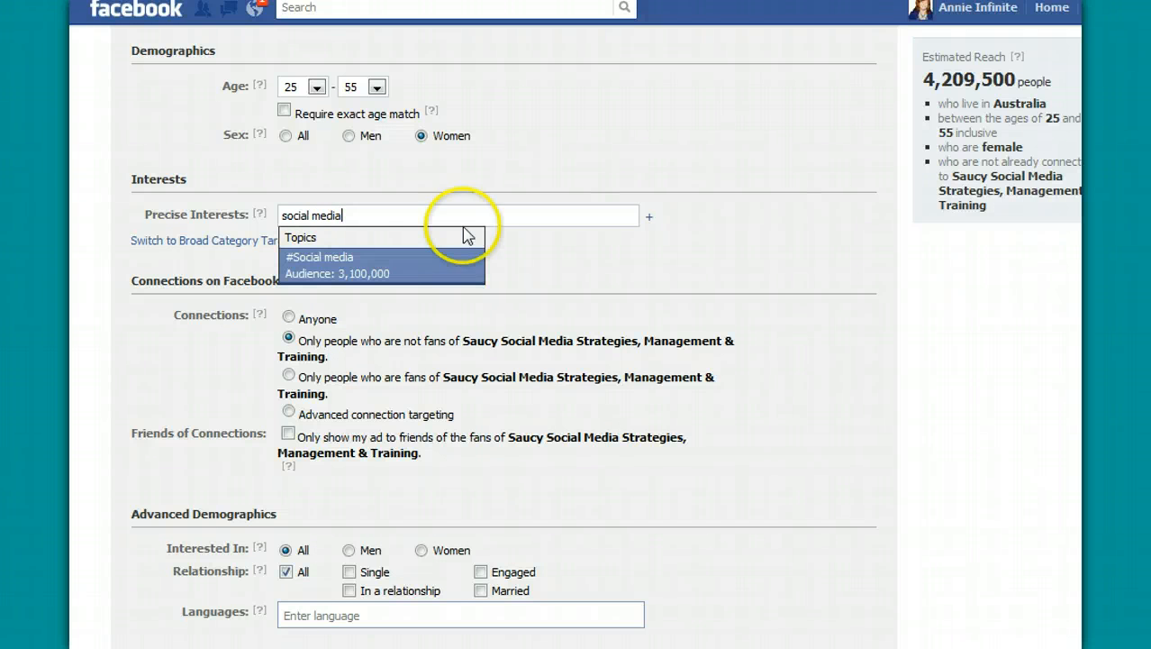
pyautogui.click(409, 261)
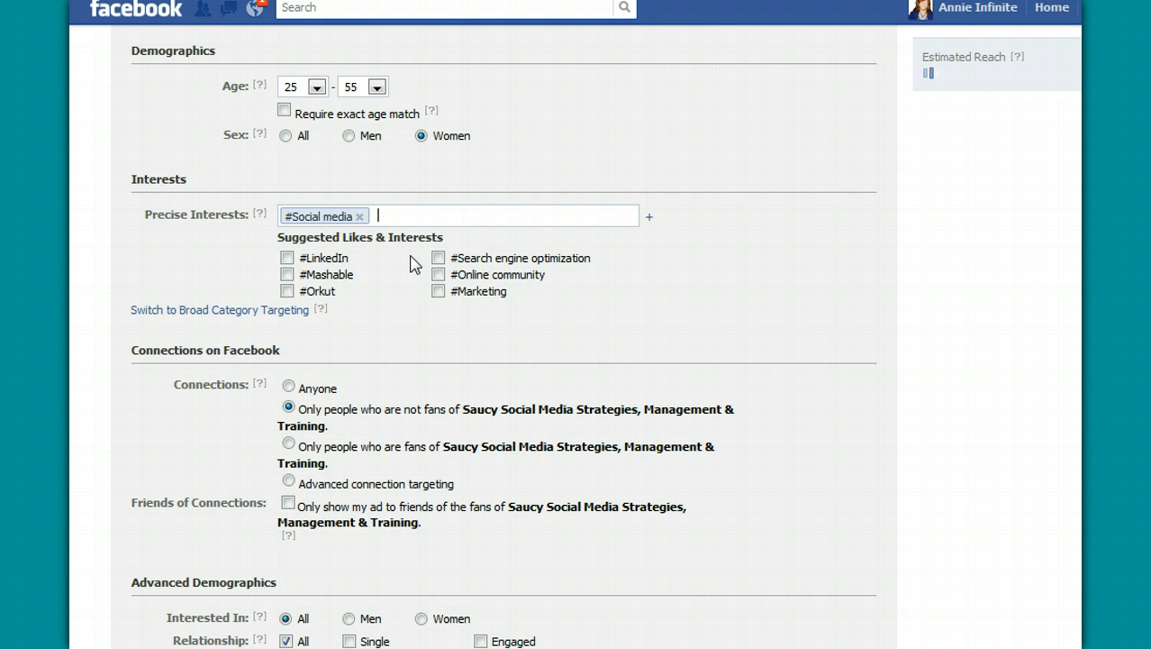
pyautogui.click(438, 291)
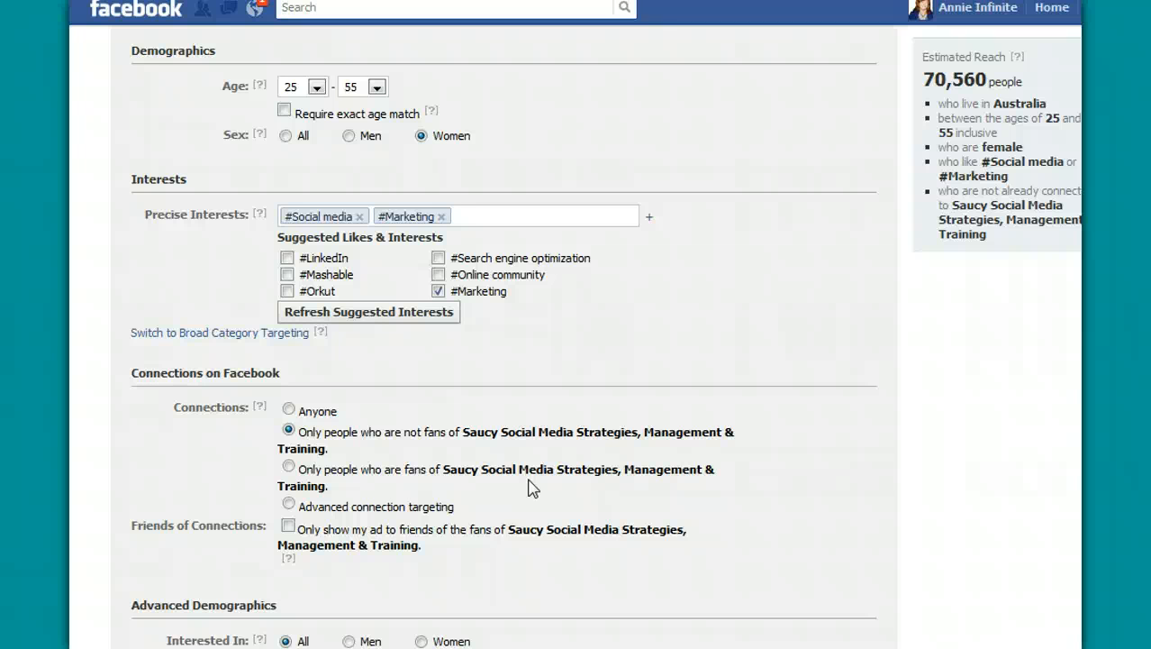
# Keep the remaining connection, demographic and education targeting options as they are and continue to campaigns, pricing and scheduling
pyautogui.scroll(-3, 541, 478)
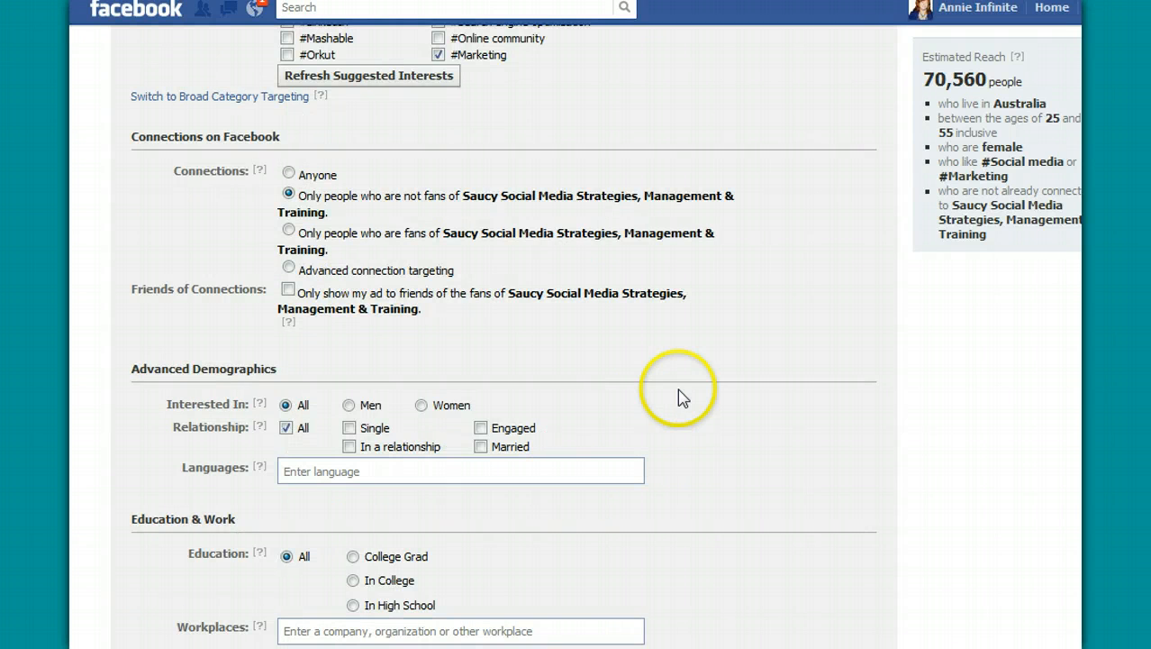
pyautogui.scroll(-2, 681, 391)
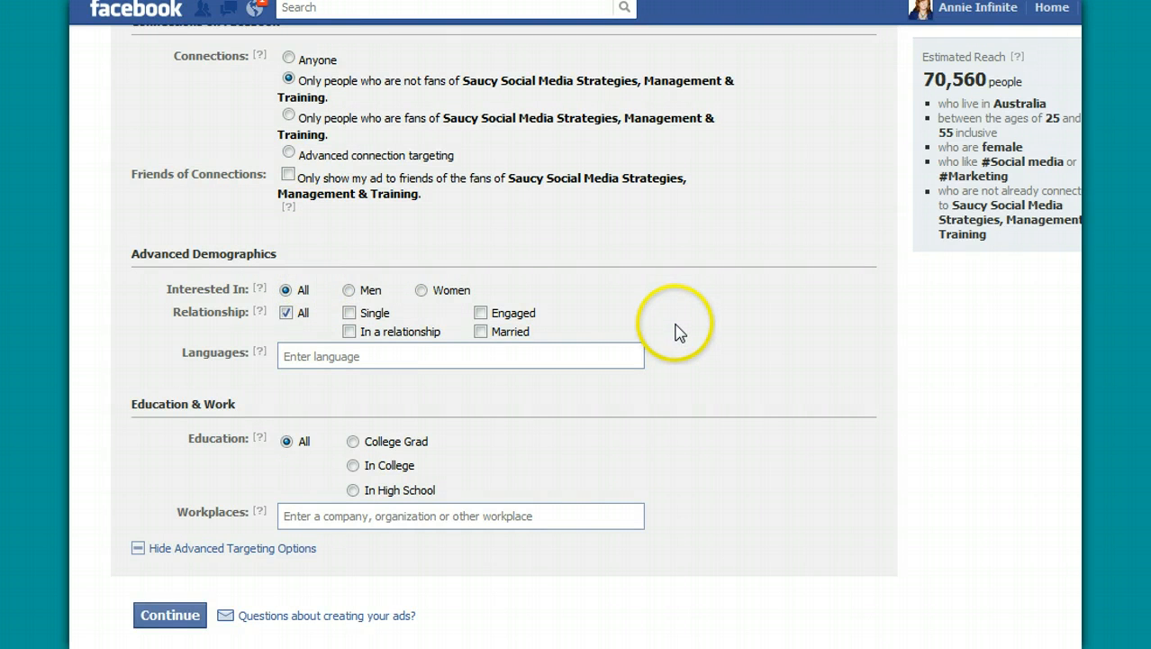
pyautogui.scroll(6, 509, 180)
pyautogui.scroll(-4, 510, 180)
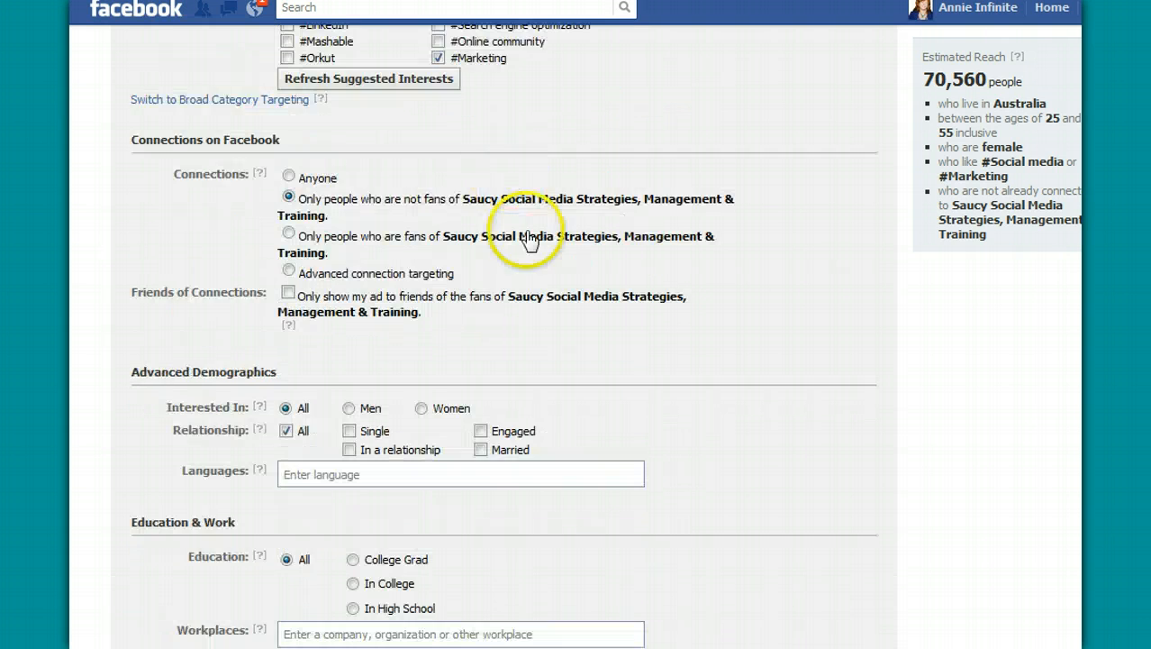
pyautogui.scroll(6, 528, 237)
pyautogui.scroll(-4, 541, 298)
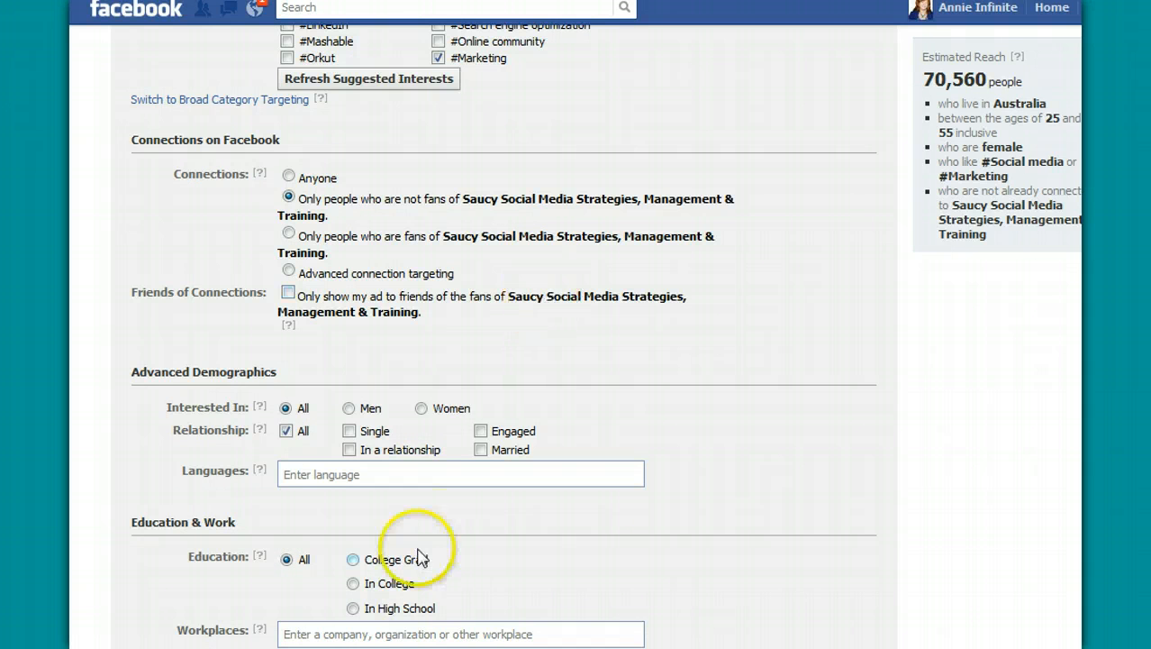
pyautogui.scroll(-2, 545, 321)
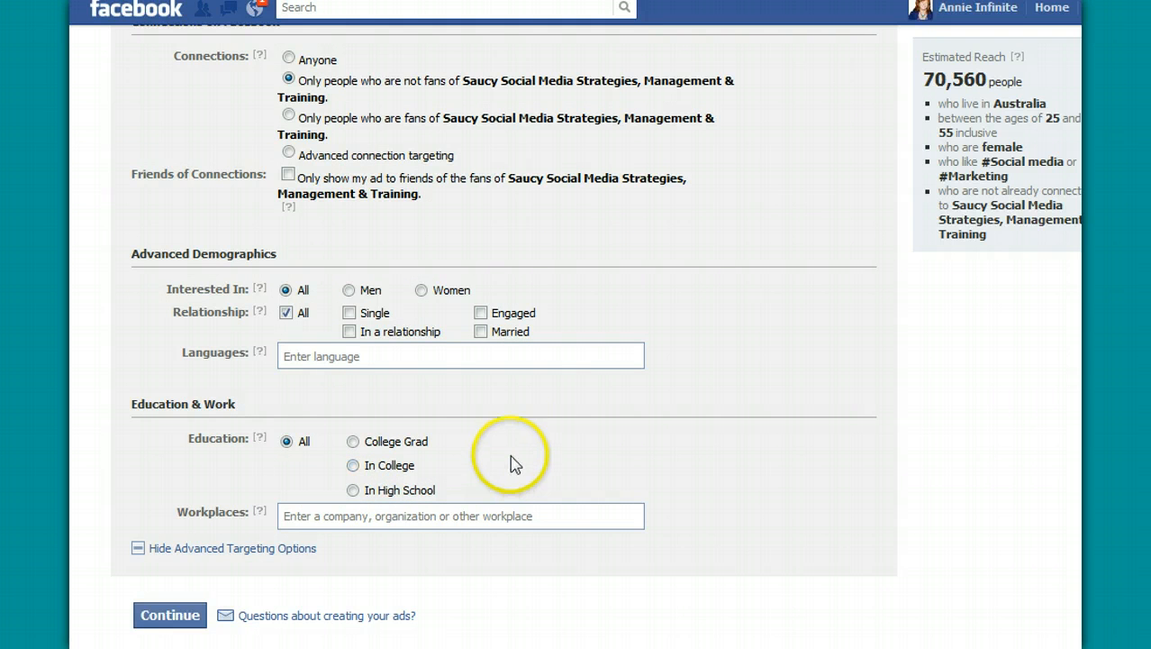
pyautogui.click(168, 616)
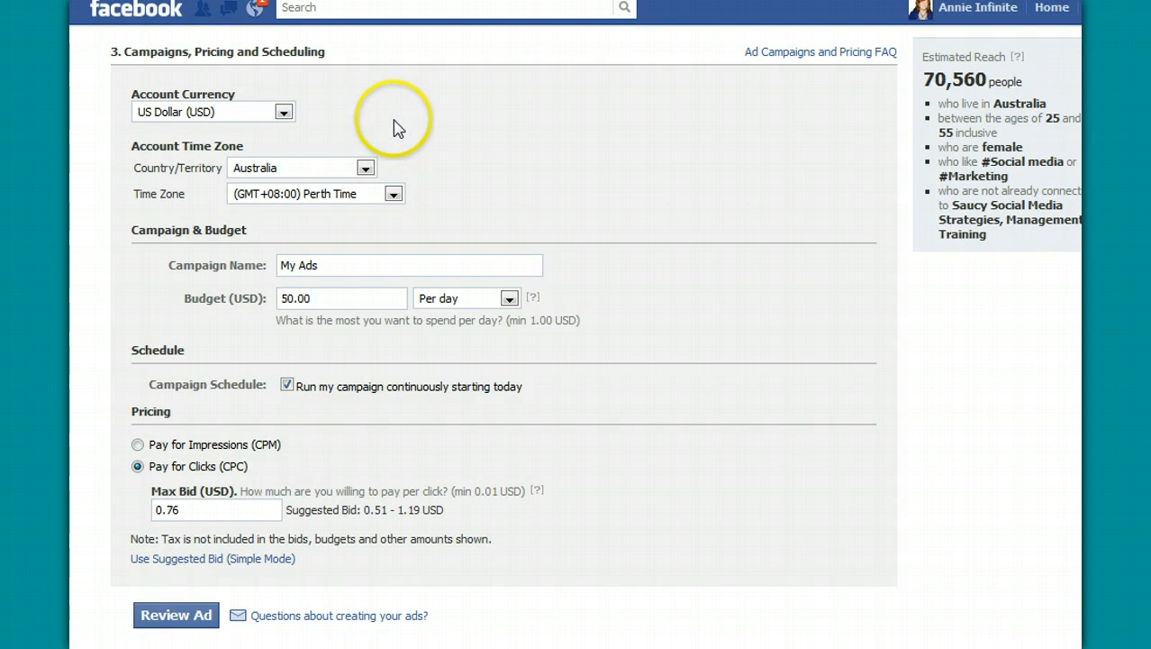
# Set the account currency to Australian Dollar (AUD) and the time zone to (GMT+10:00) Sydney Time
pyautogui.click(283, 113)
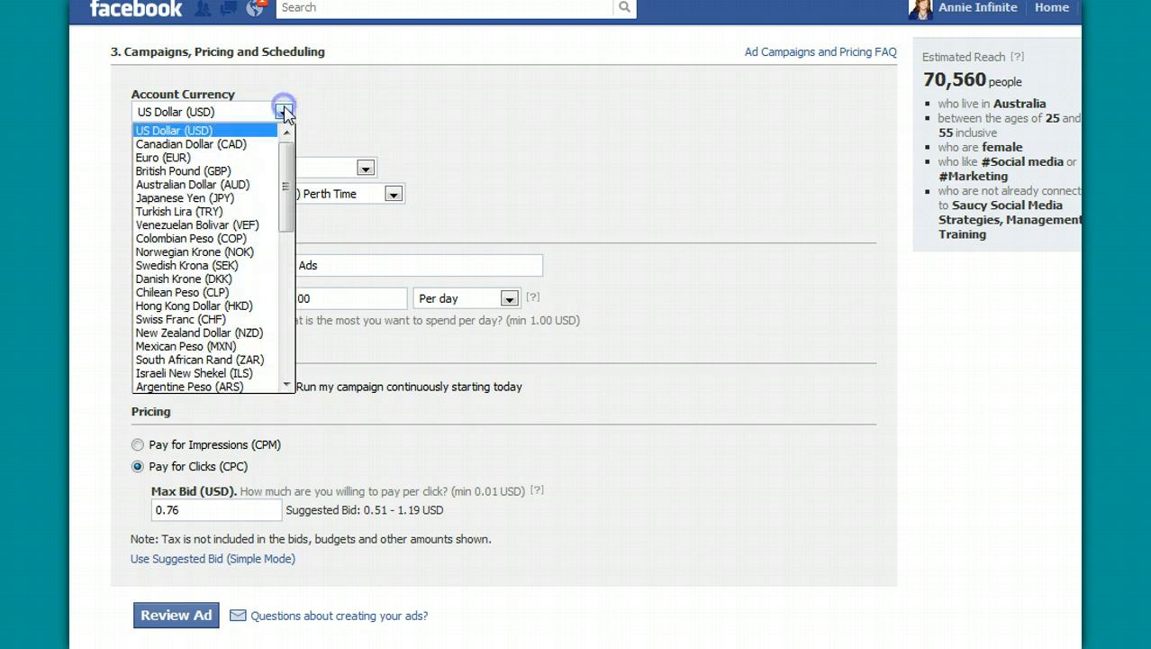
pyautogui.scroll(-2, 261, 212)
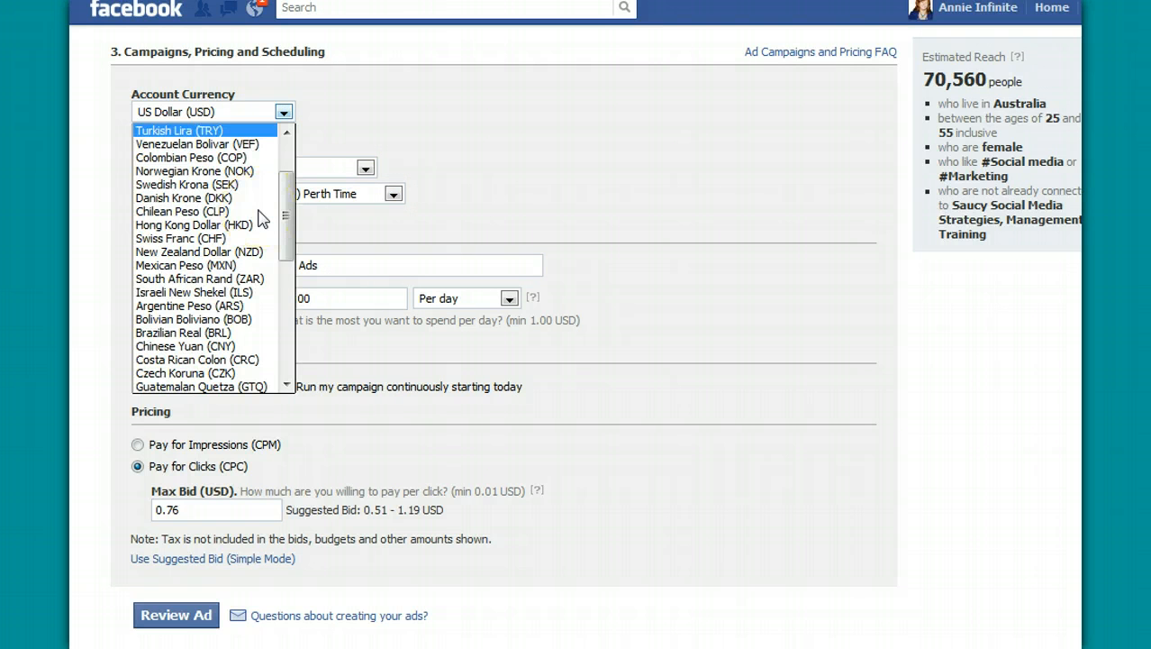
pyautogui.scroll(-2, 262, 216)
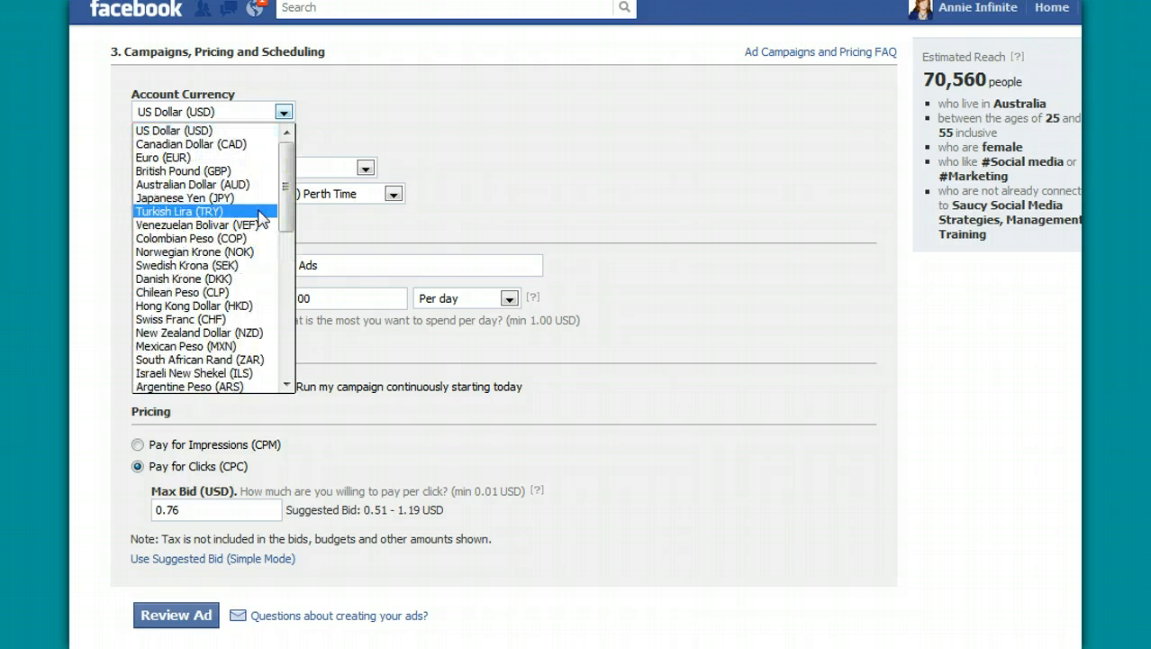
pyautogui.click(243, 185)
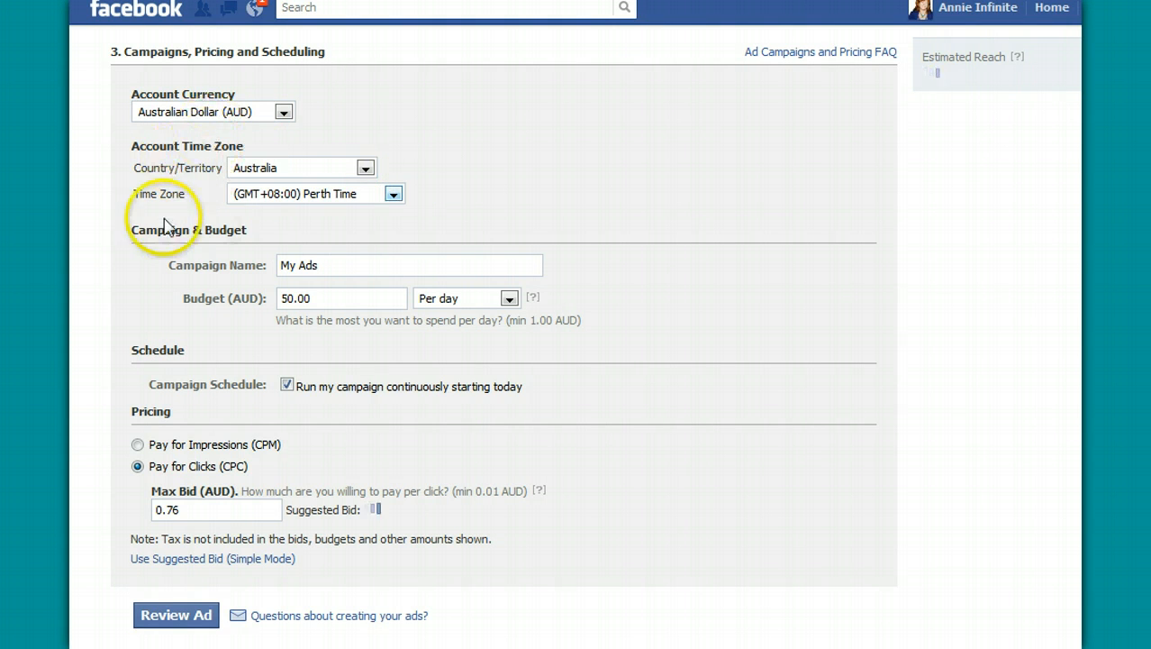
pyautogui.click(402, 193)
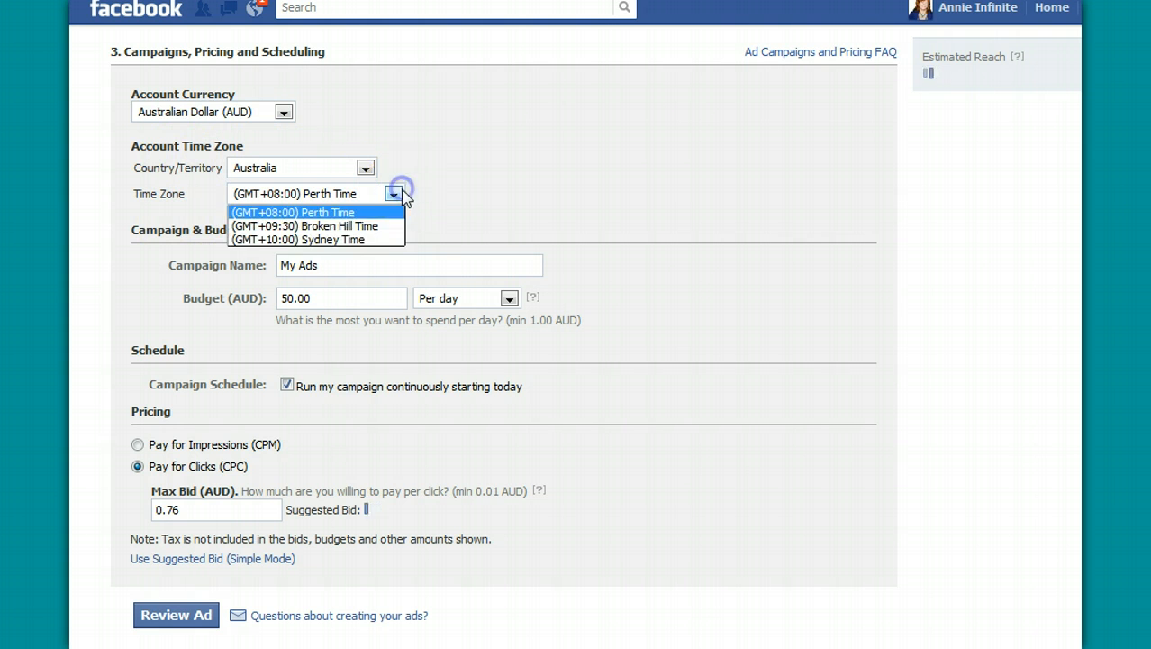
pyautogui.click(353, 238)
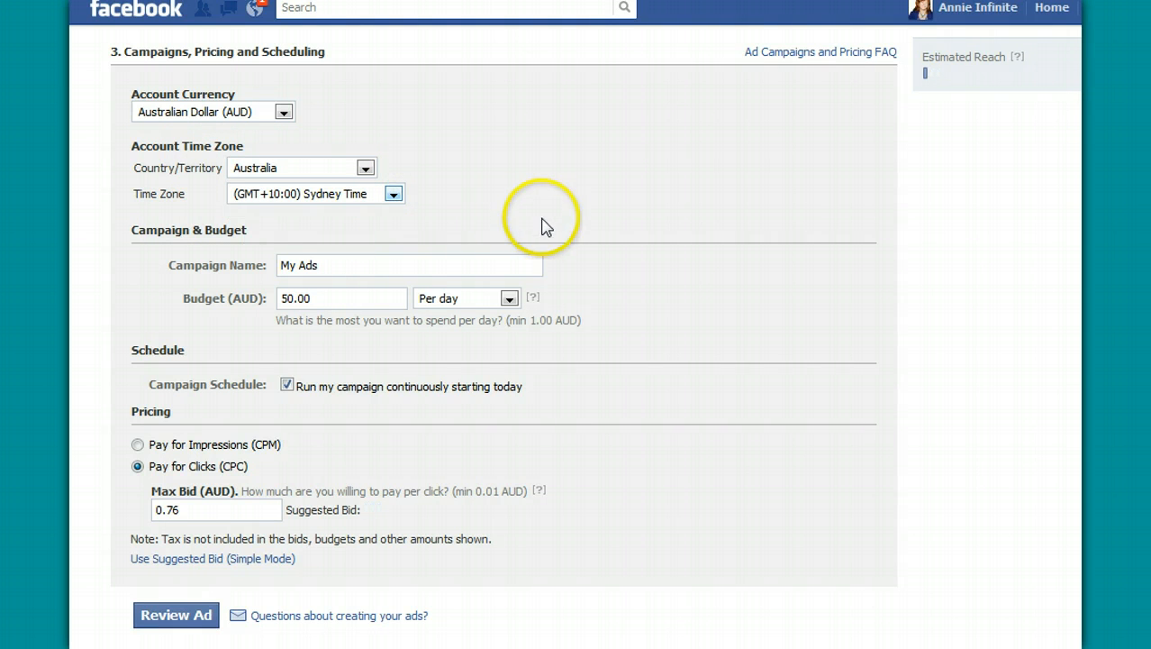
# Rename the campaign as Facebook Page 1
pyautogui.tripleClick(334, 259)
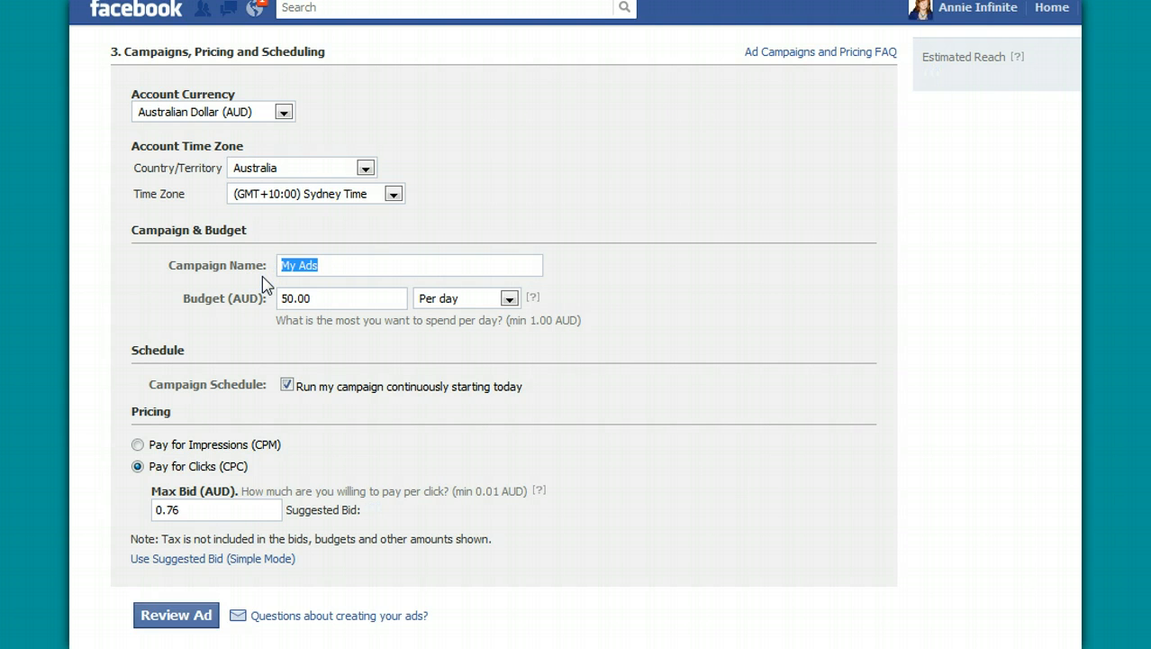
pyautogui.write('Faceboo')
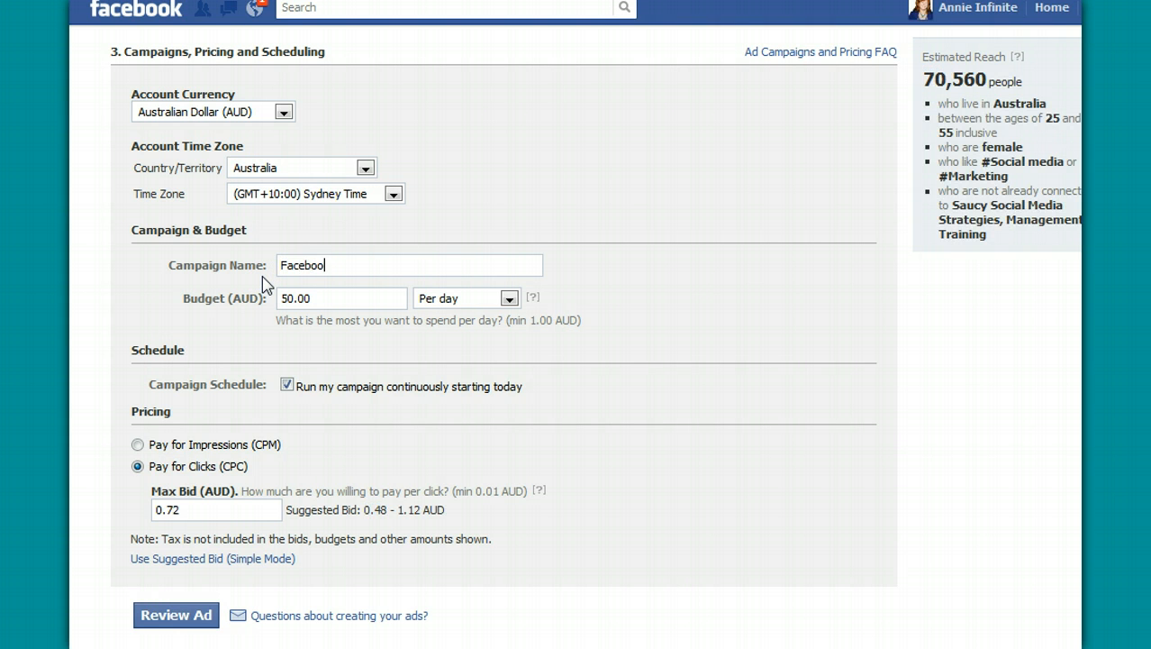
pyautogui.write('k Page 1')
# Set the campaign budget to 25.00 AUD and make it a lifetime budget
pyautogui.click(281, 298)
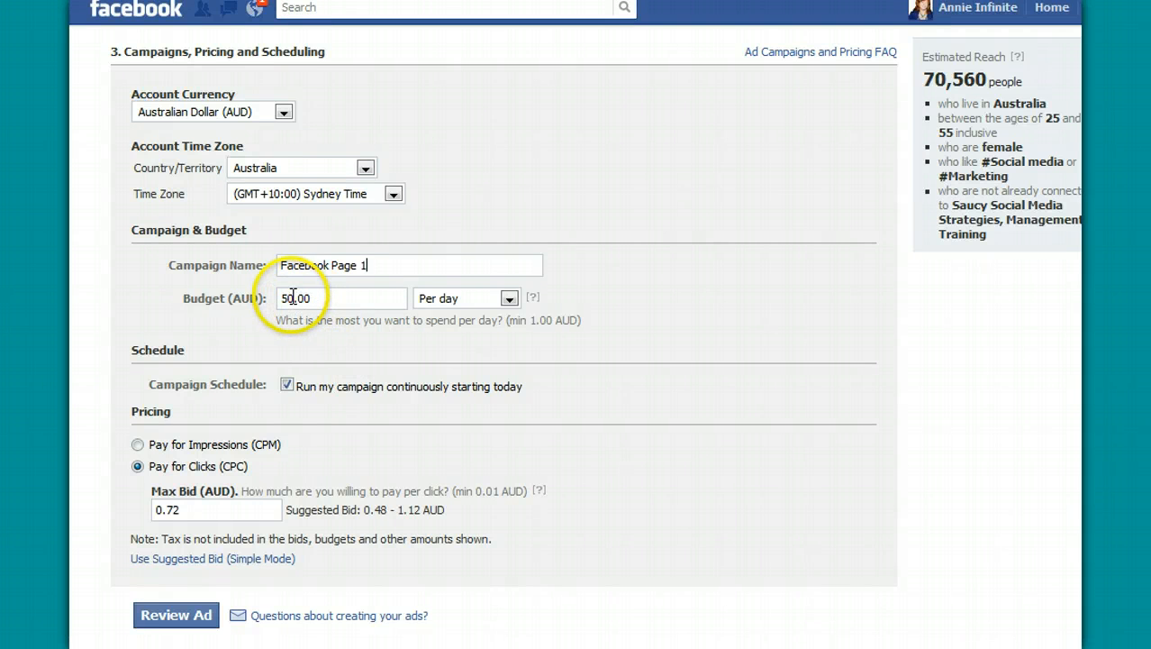
pyautogui.moveTo(294, 298); pyautogui.dragTo(278, 293)
pyautogui.write('75')
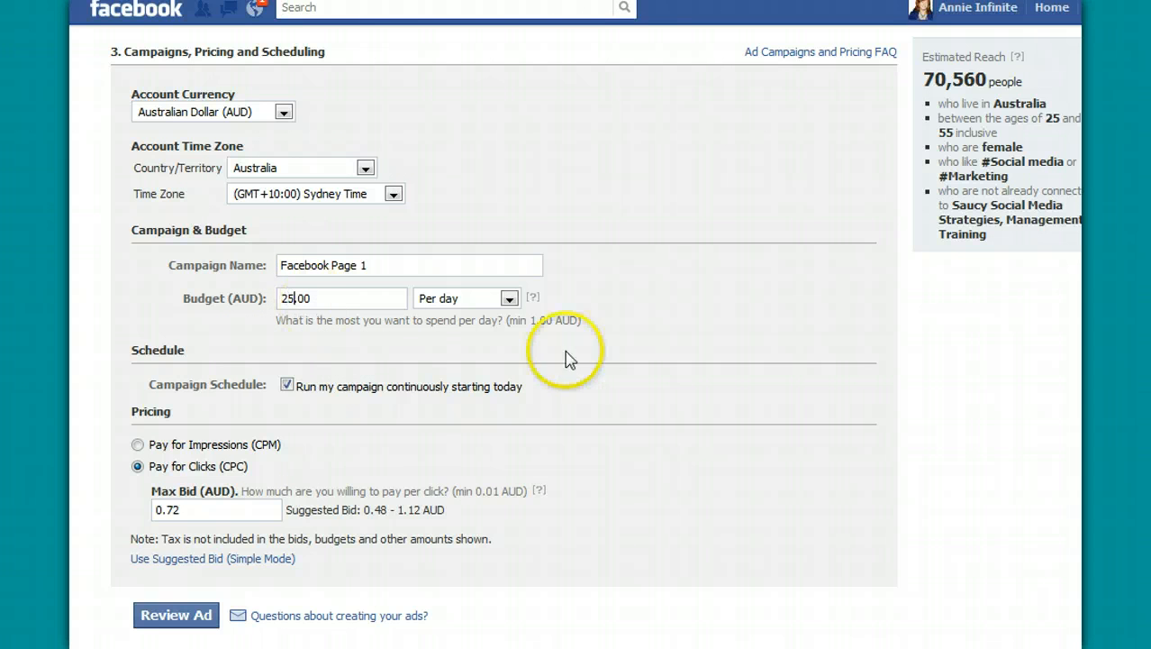
pyautogui.click(510, 299)
pyautogui.click(506, 331)
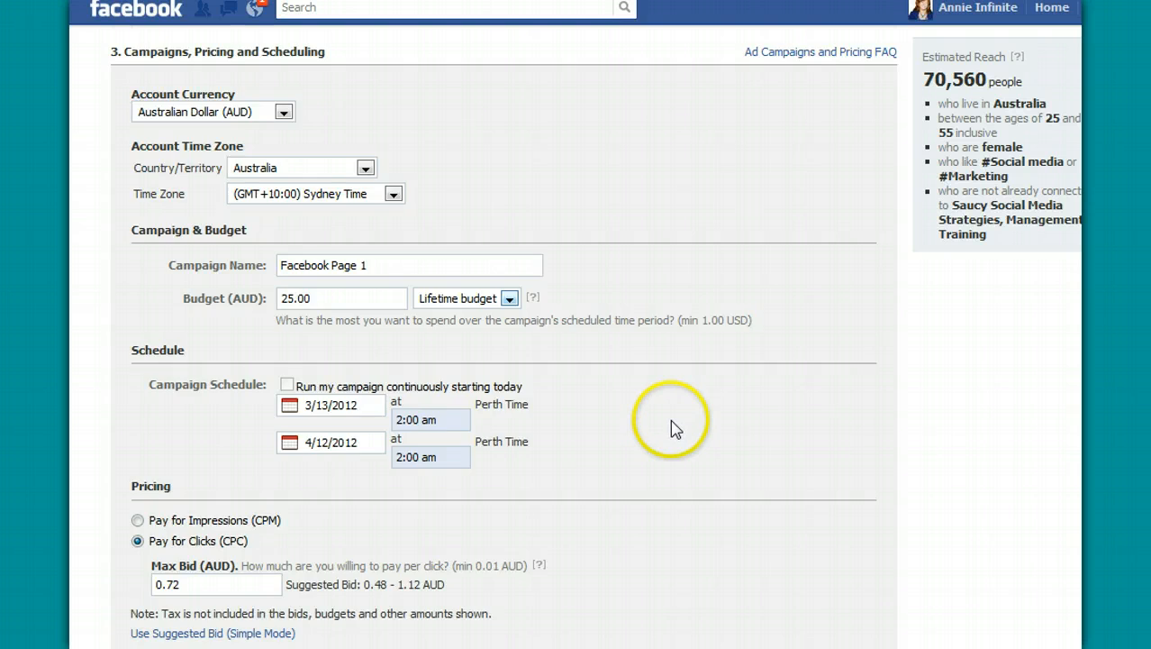
# Choose Pay for Impressions (CPM) as the campaign's pricing and submit the ad for review
pyautogui.scroll(-2, 670, 431)
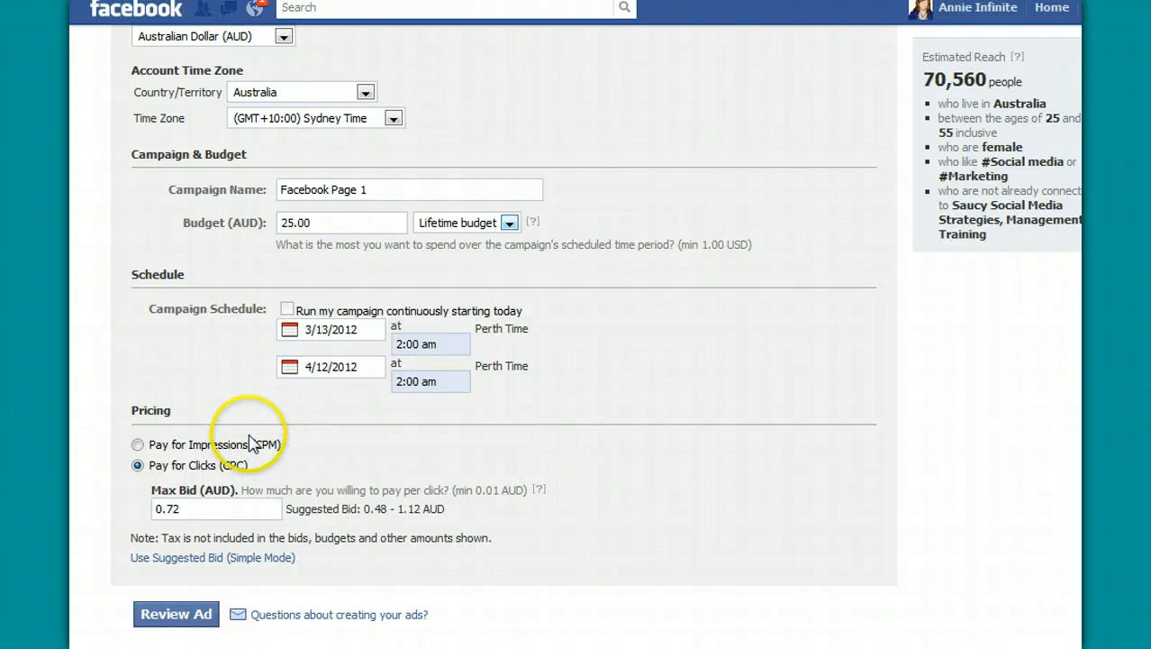
pyautogui.click(137, 445)
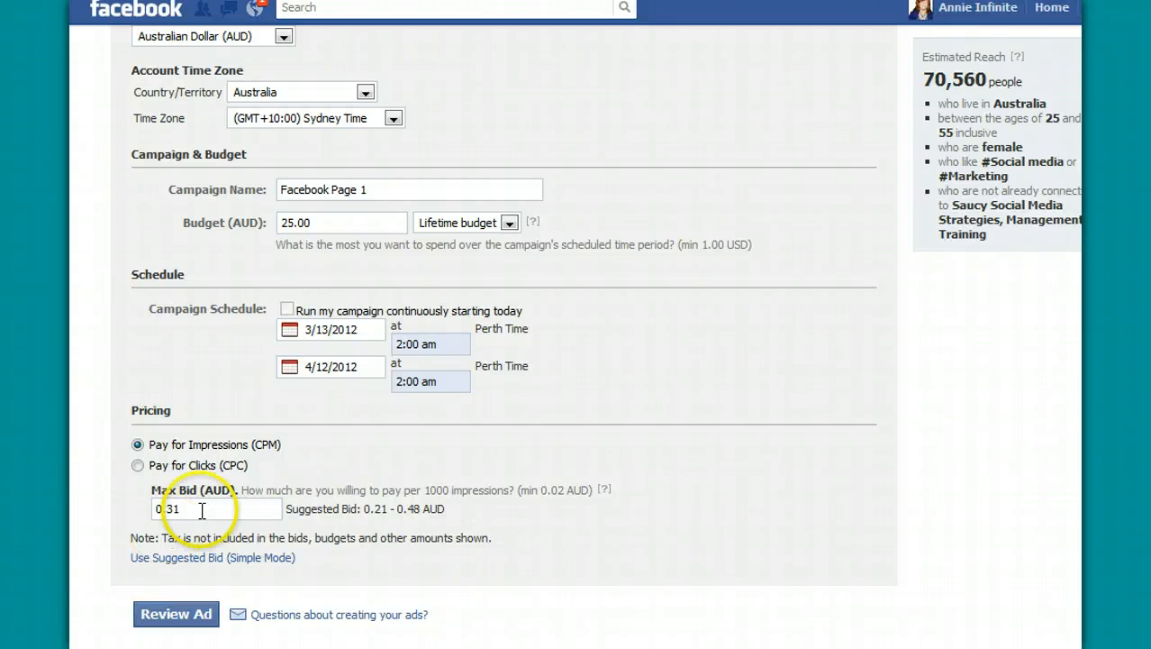
pyautogui.click(140, 467)
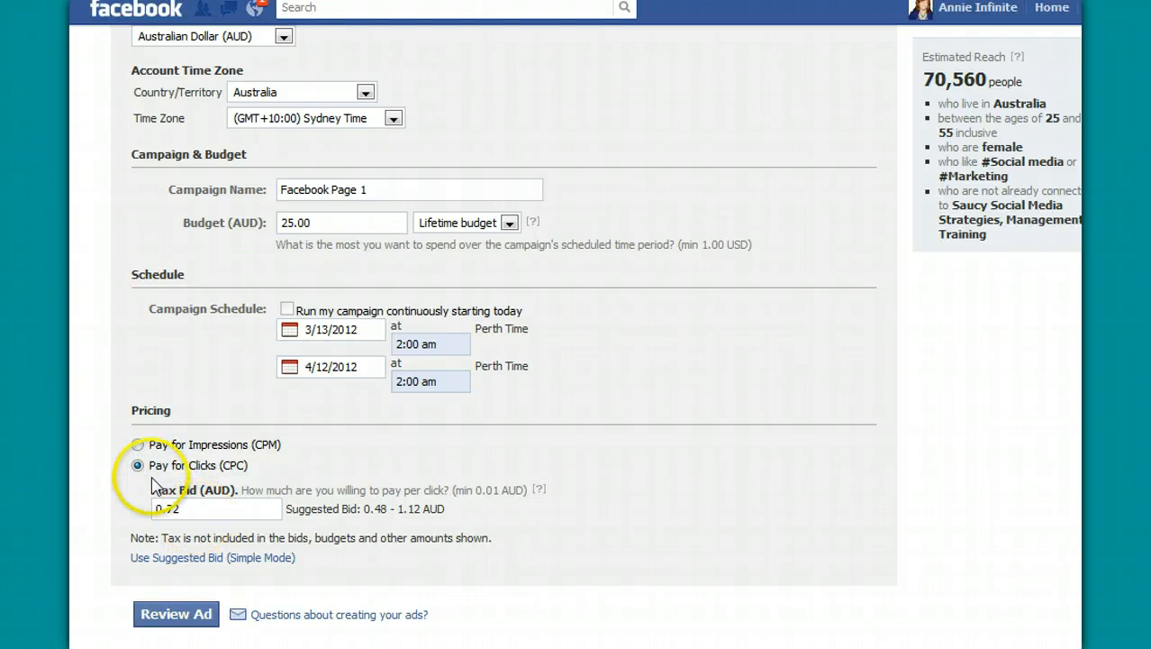
pyautogui.click(137, 445)
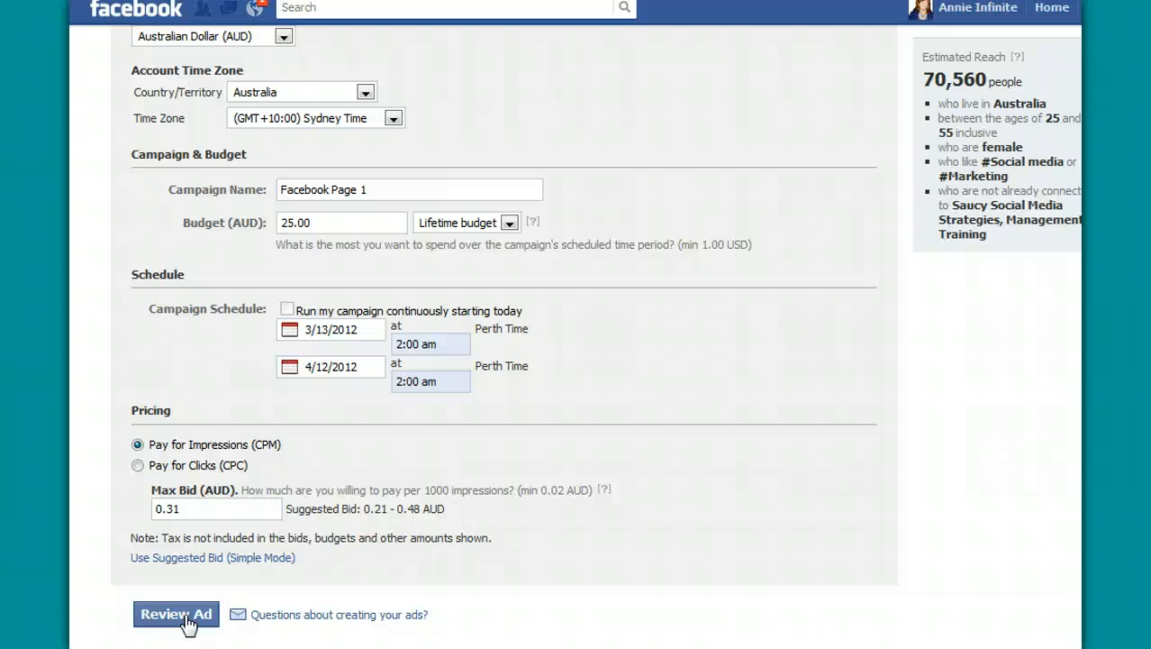
pyautogui.click(187, 620)
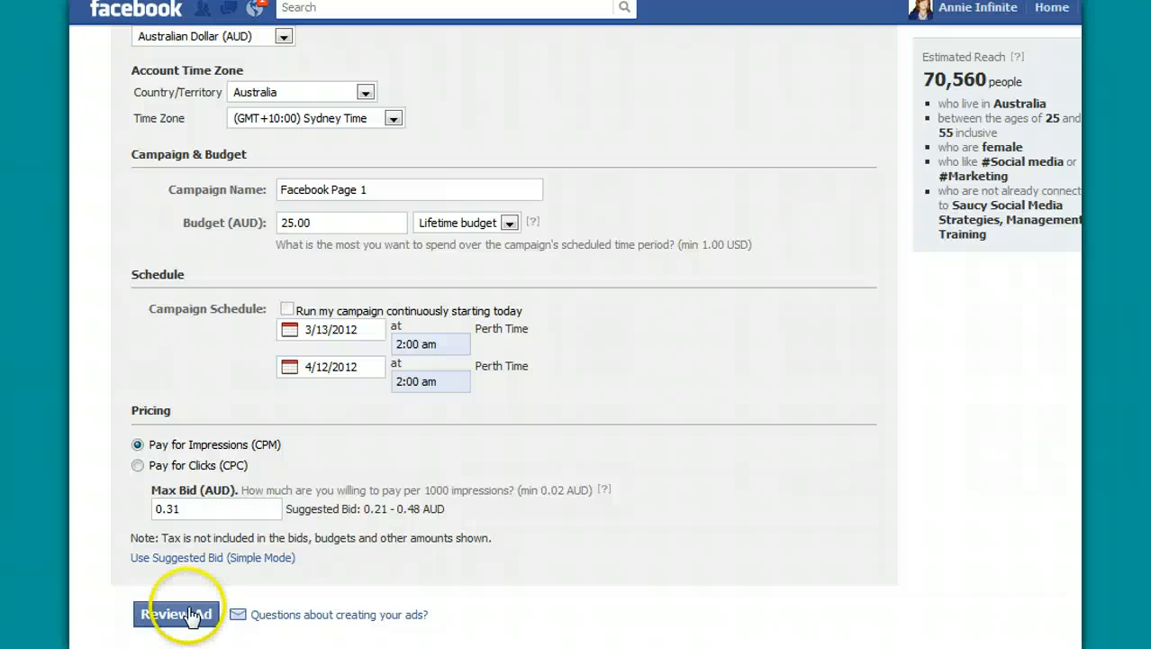